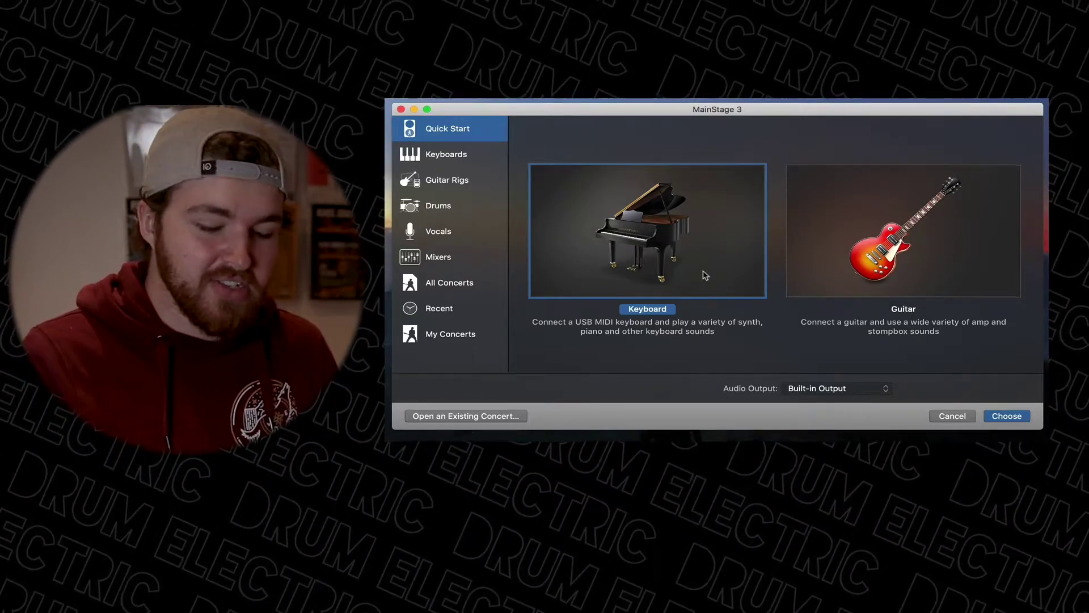
- Create a concert from the Keyboard quick-start template and clear all sets and patches from its patch list
double_click(705, 275)
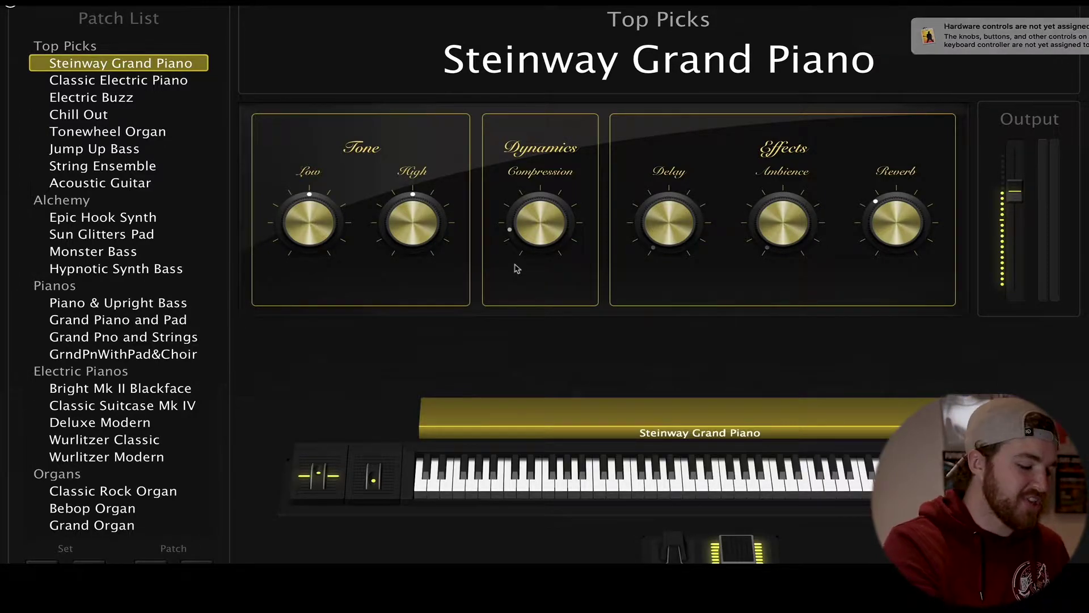
key("super+2")
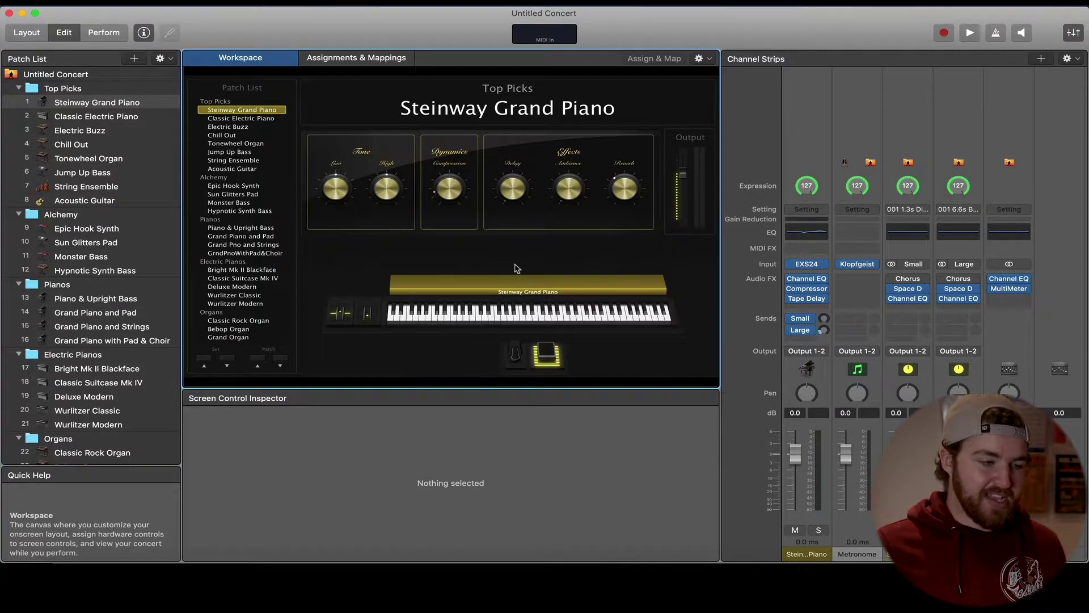
left_click(77, 91)
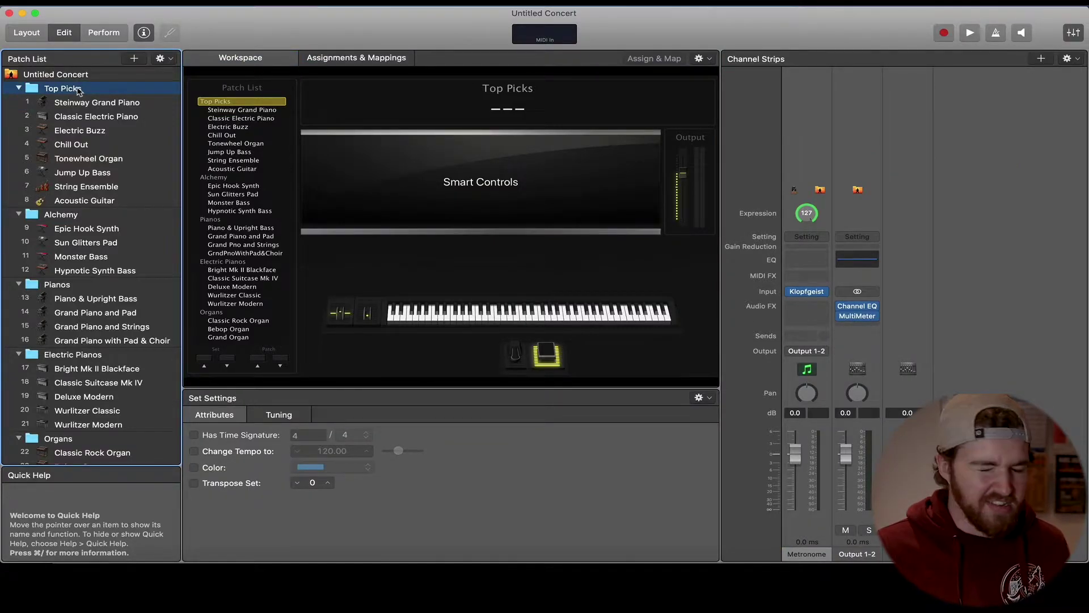
left_click(105, 75)
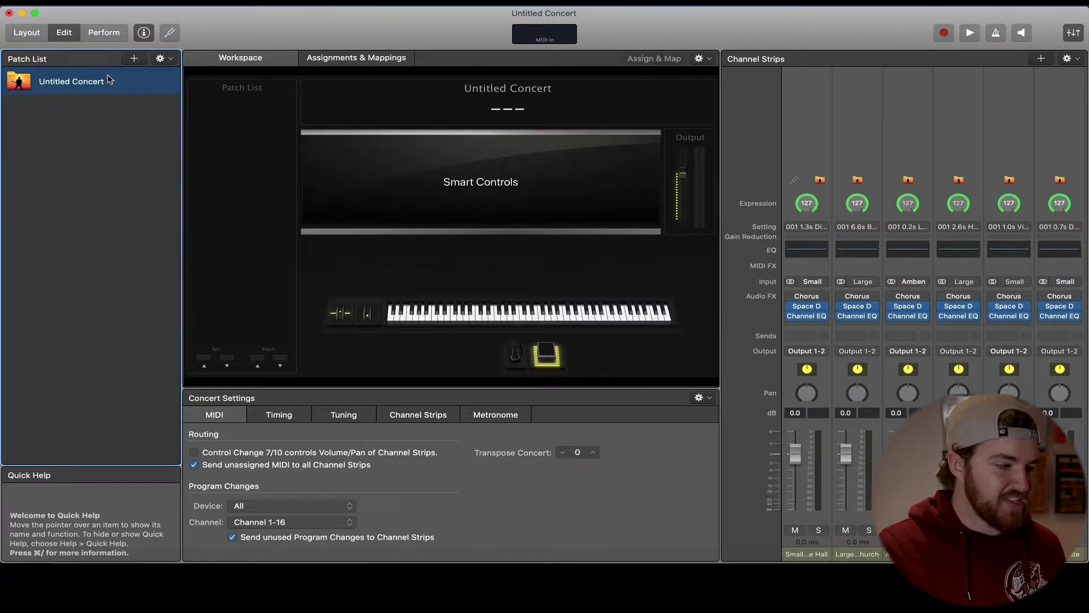
- Delete every screen control from the concert's layout and make the window full screen
left_click(26, 32)
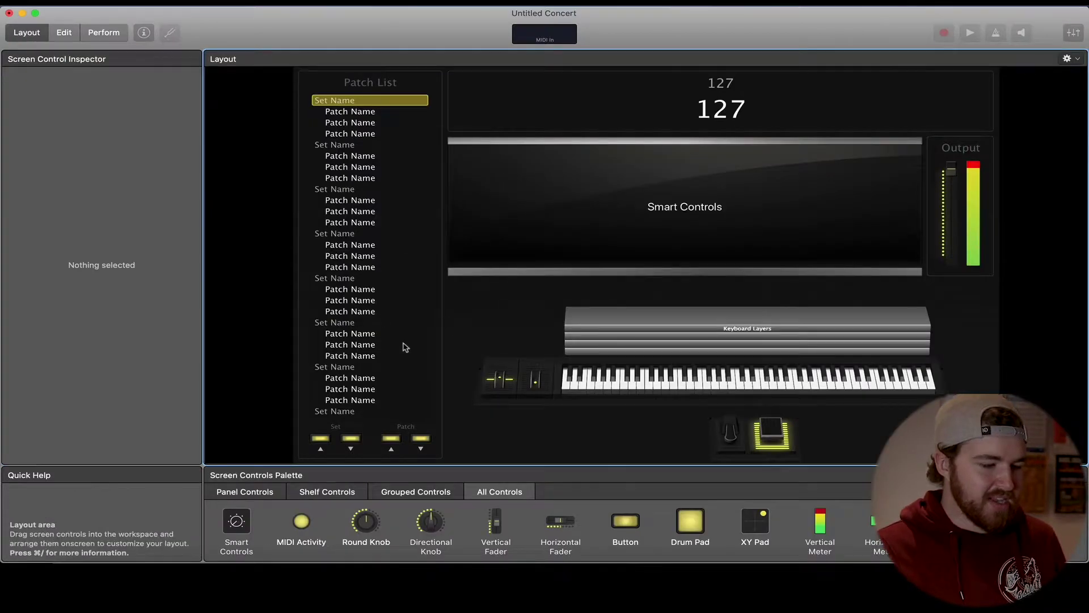
key("super+a")
key("Delete")
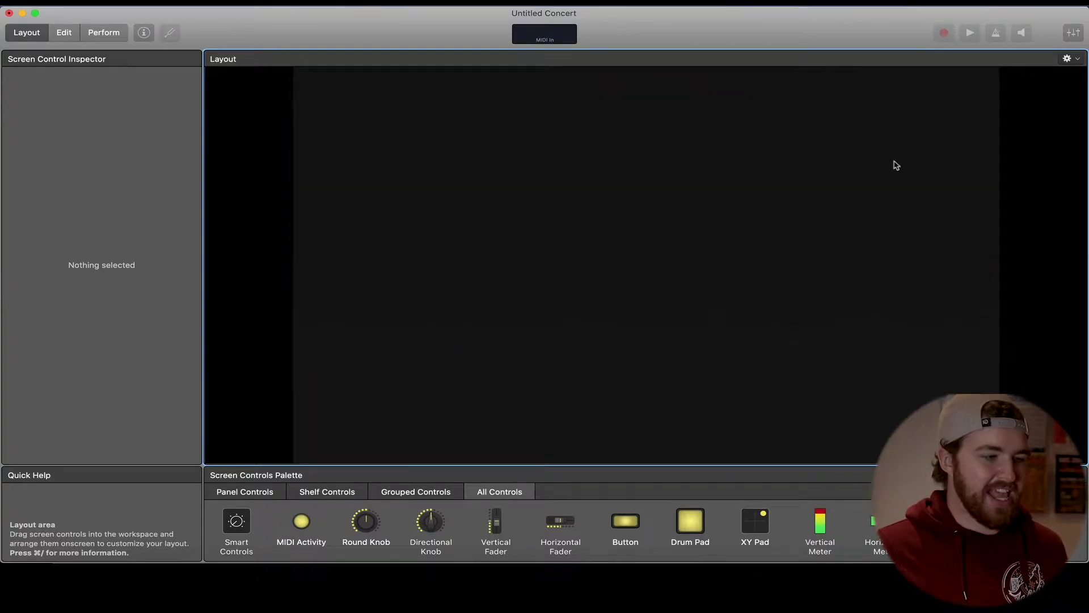
key("ctrl+super+f")
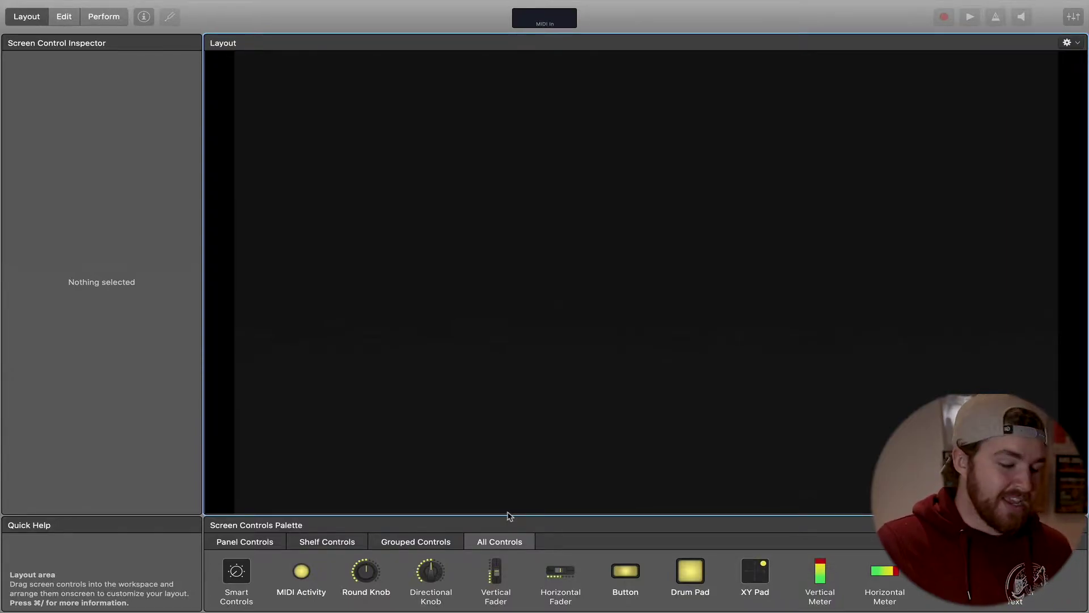
- Enlarge the screen controls palette, place a Background control near the middle of the layout, and reduce the palette's height
left_click(509, 519)
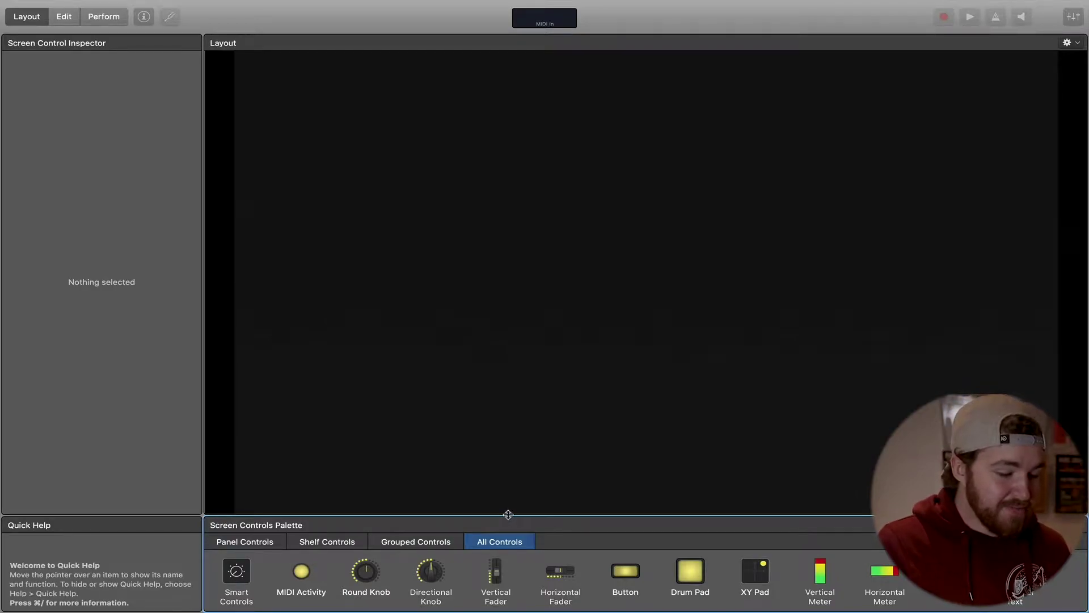
left_click_drag(508, 514, 554, 272)
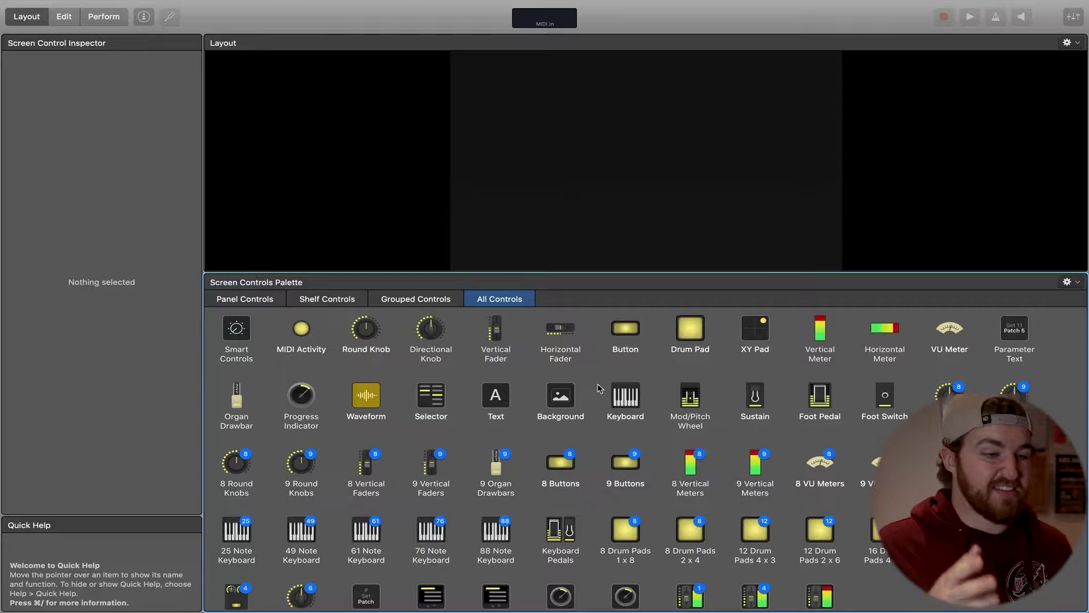
scroll(618, 497, "down", 1)
left_click_drag(553, 401, 658, 210)
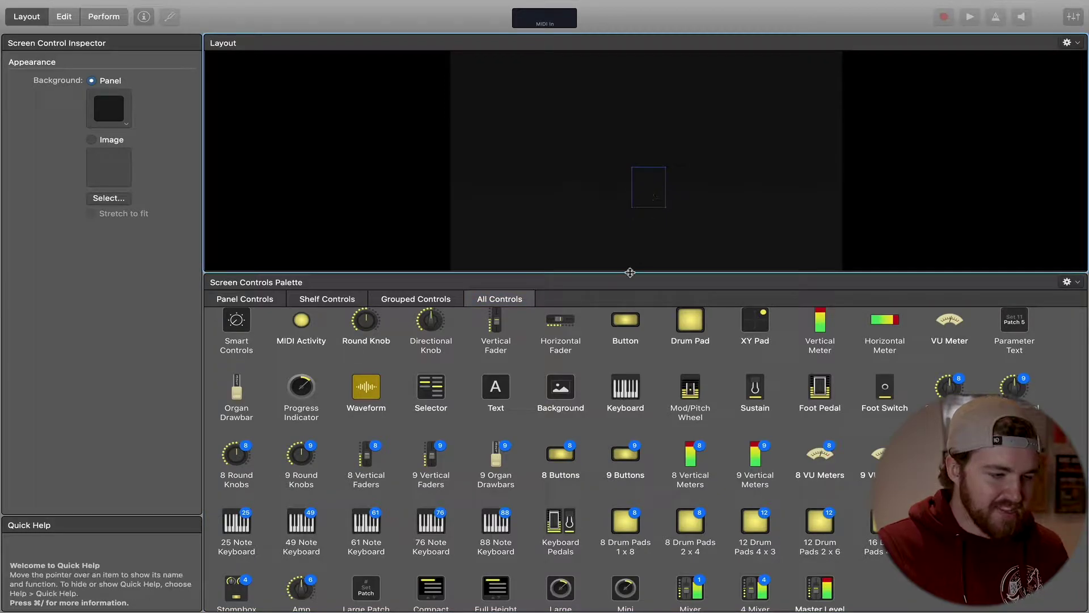
left_click_drag(630, 273, 632, 379)
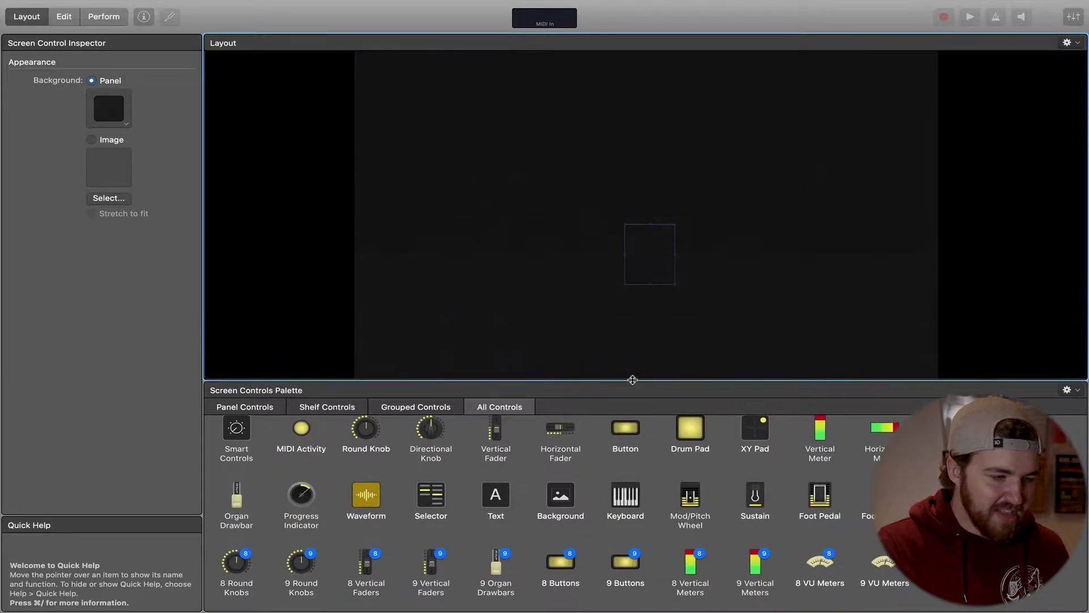
- Enlarge the background control into a large rectangle and position it in the upper middle of the layout
left_click(678, 290)
left_click(667, 272)
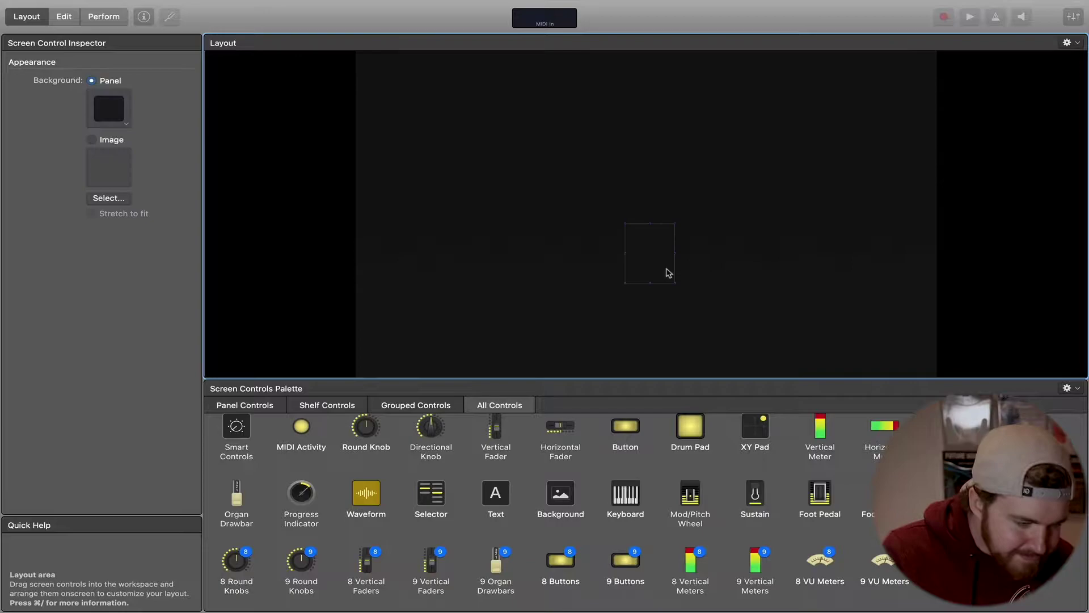
left_click(678, 289)
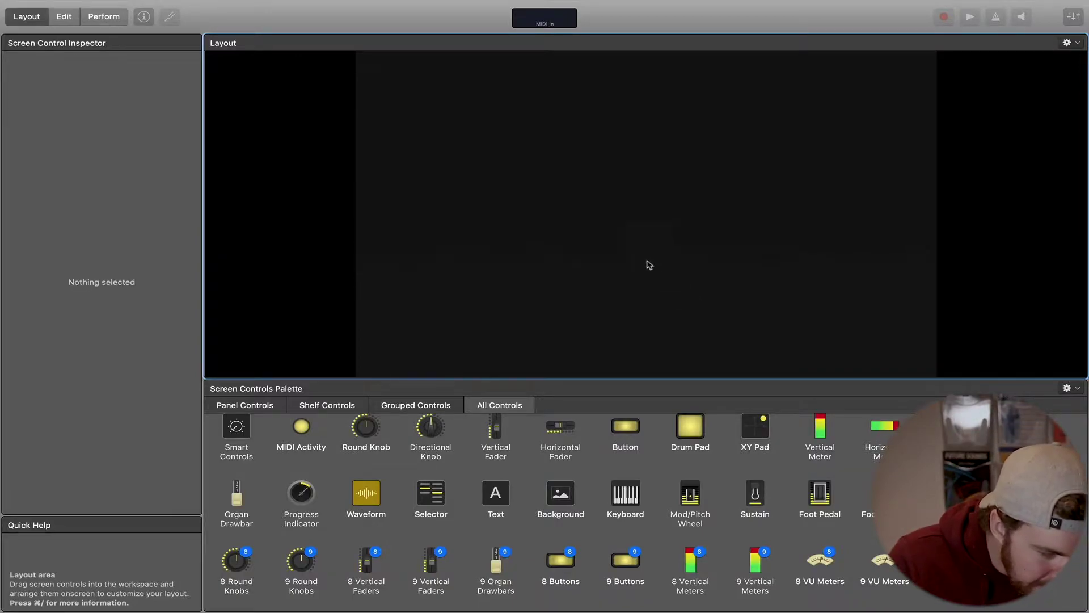
left_click(664, 280)
left_click_drag(673, 287, 824, 357)
left_click_drag(770, 327, 703, 205)
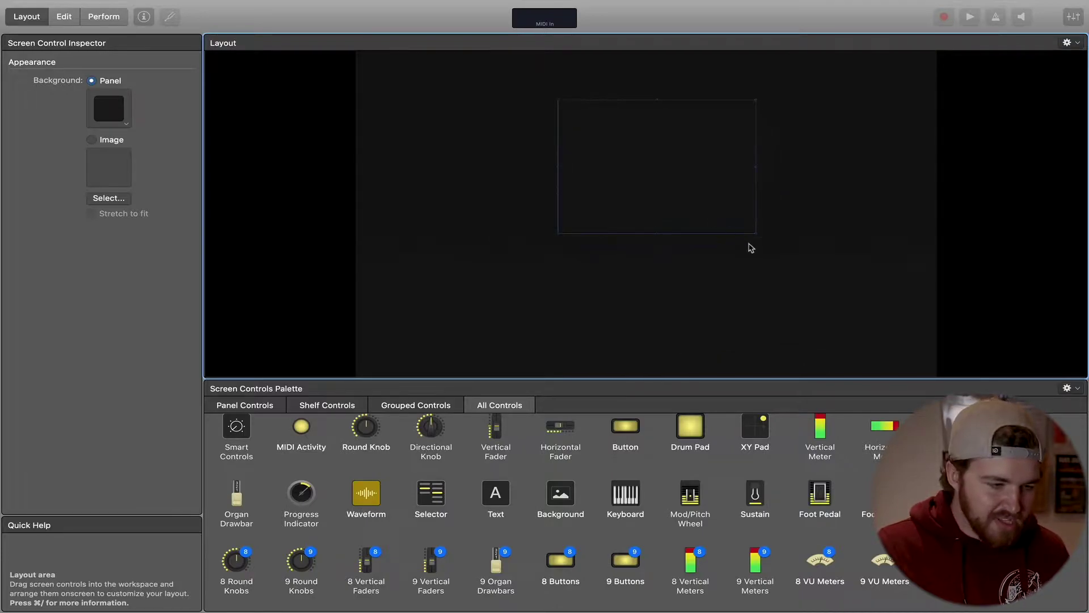
left_click(757, 241)
left_click(717, 217)
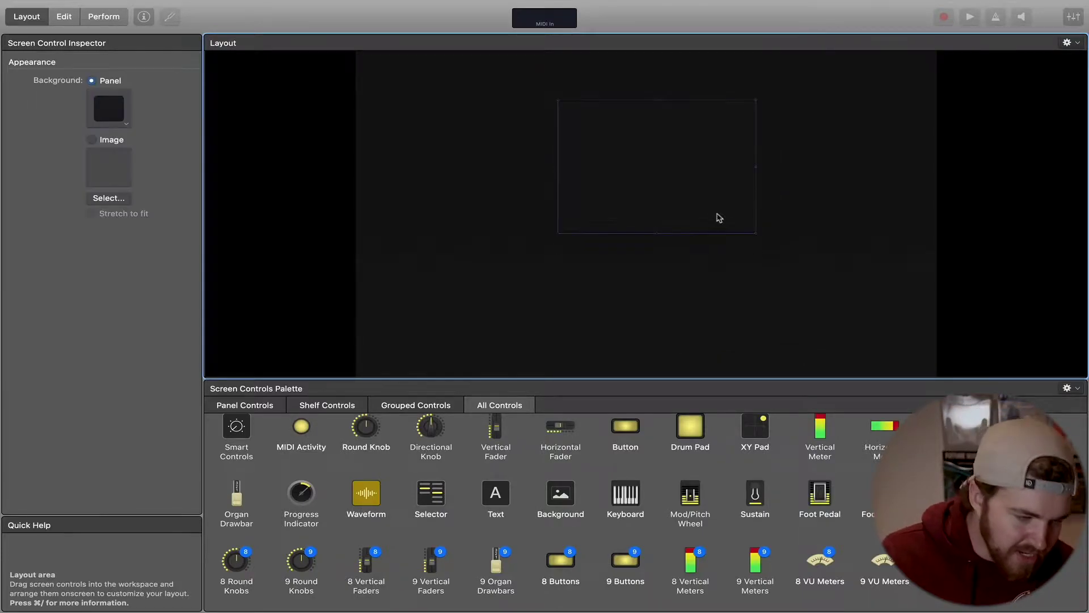
left_click_drag(757, 238, 815, 297)
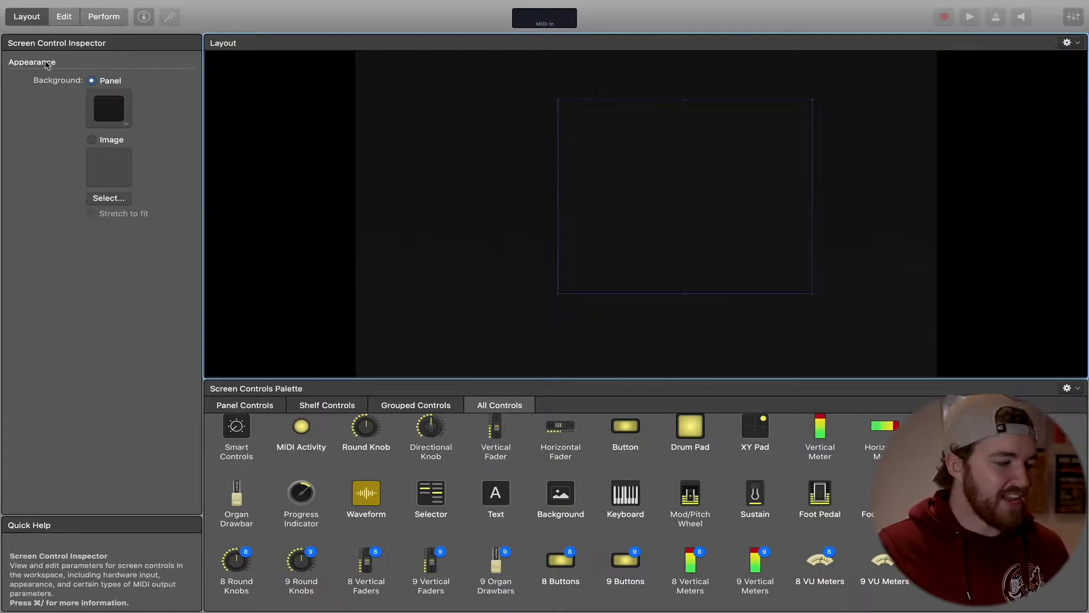
- Give the background the dark red bordered panel style and move it to the right side of the layout
left_click(126, 122)
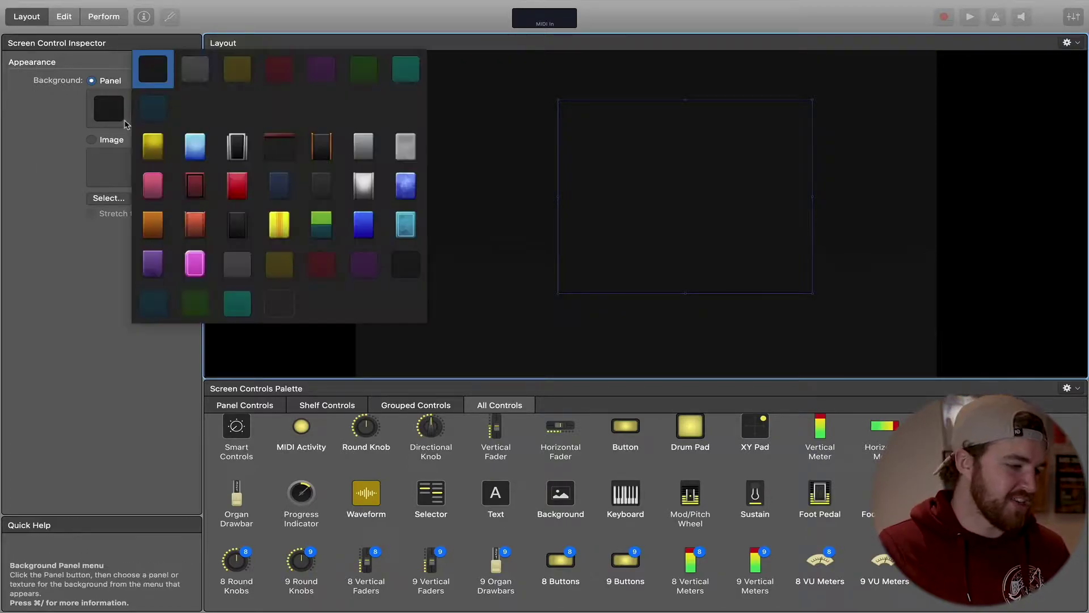
left_click(183, 199)
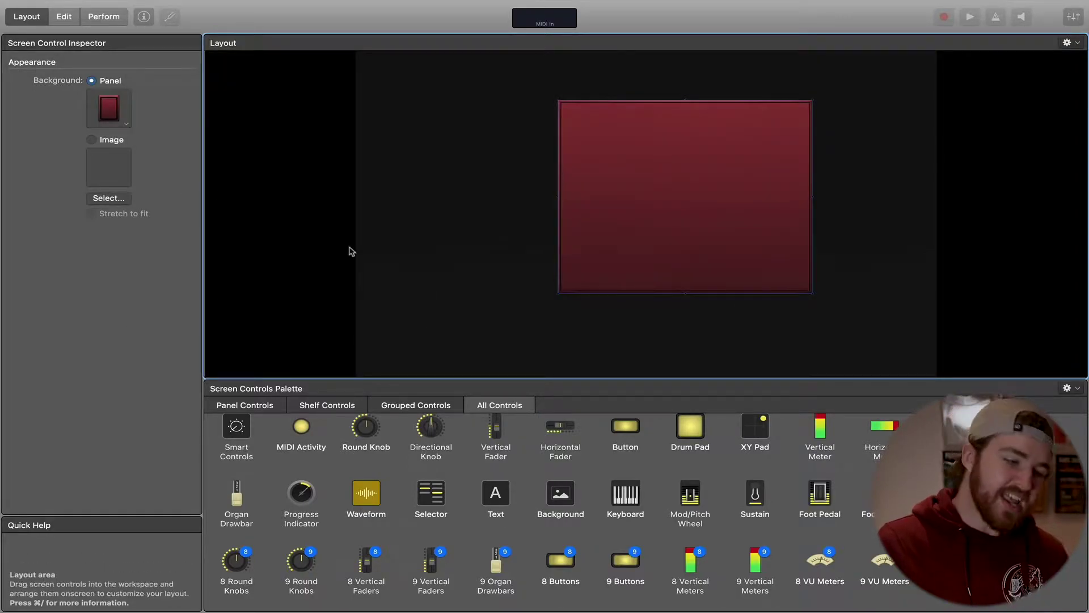
left_click_drag(666, 209, 733, 227)
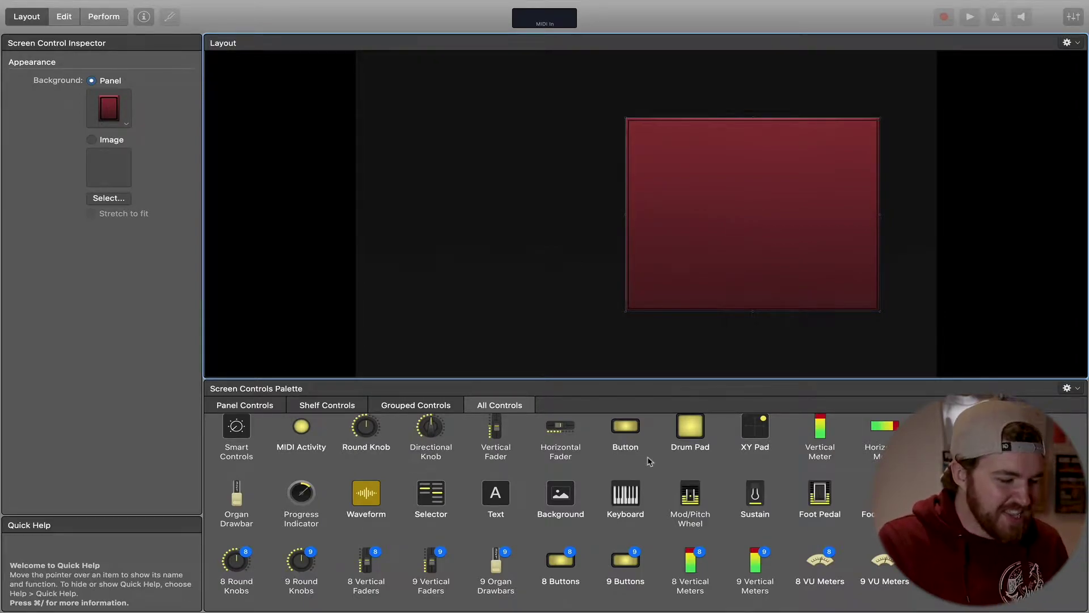
- Try placing the 8 Drum Pads 1 x 8 control across the layout over the red panel and undo the placement
scroll(649, 460, "down", 5)
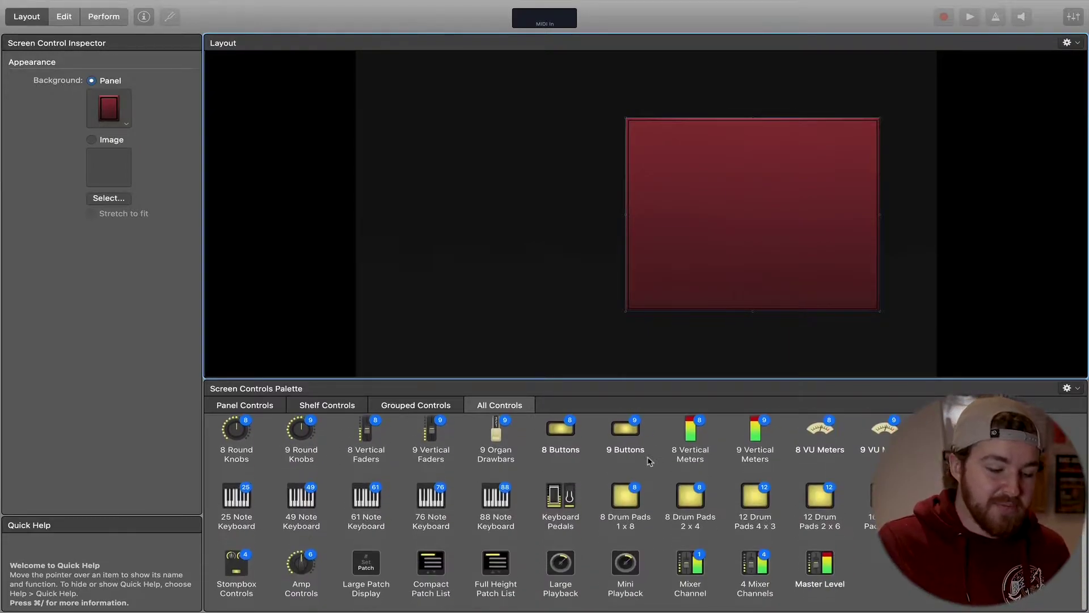
scroll(650, 461, "up", 5)
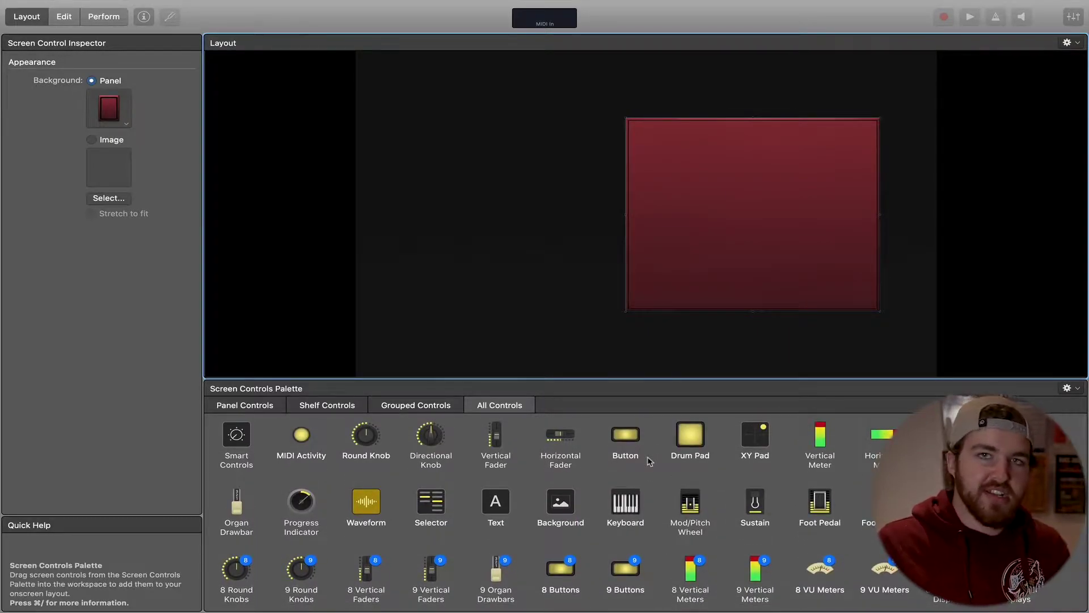
scroll(650, 461, "down", 5)
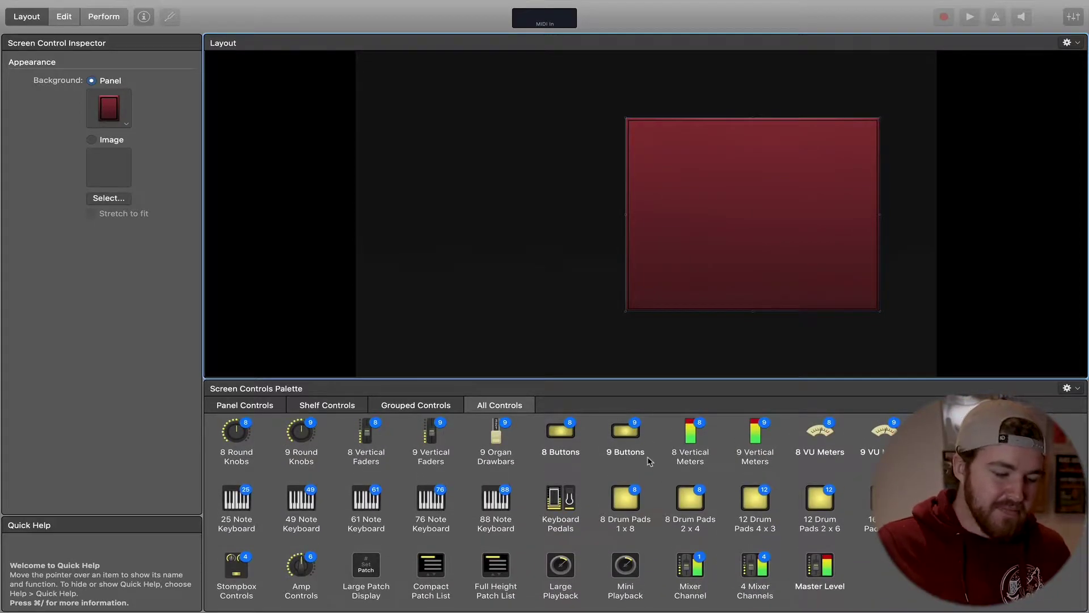
left_click_drag(625, 497, 722, 209)
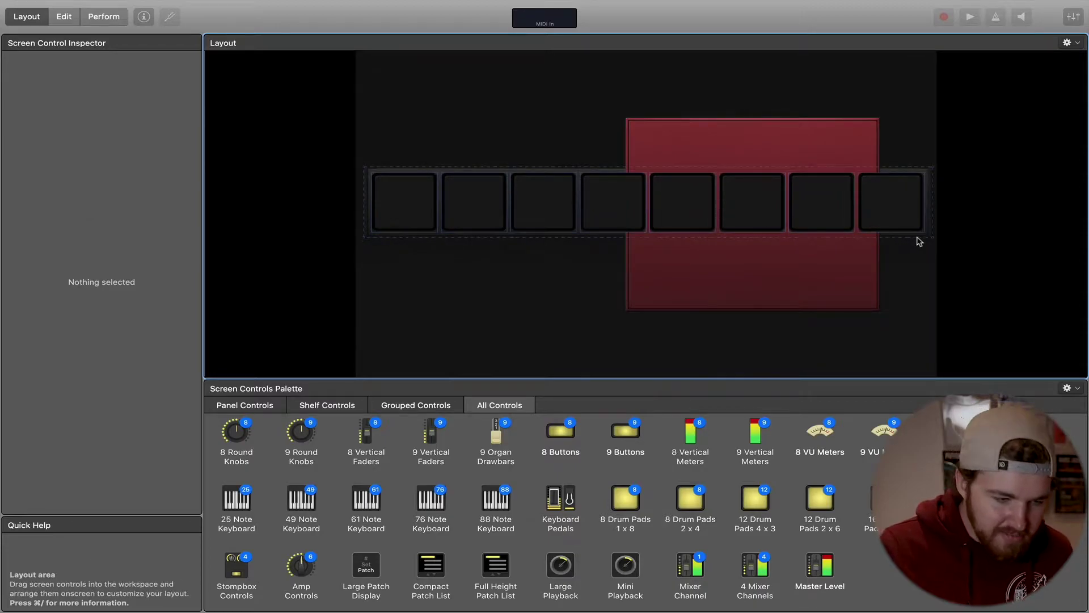
key("super+z")
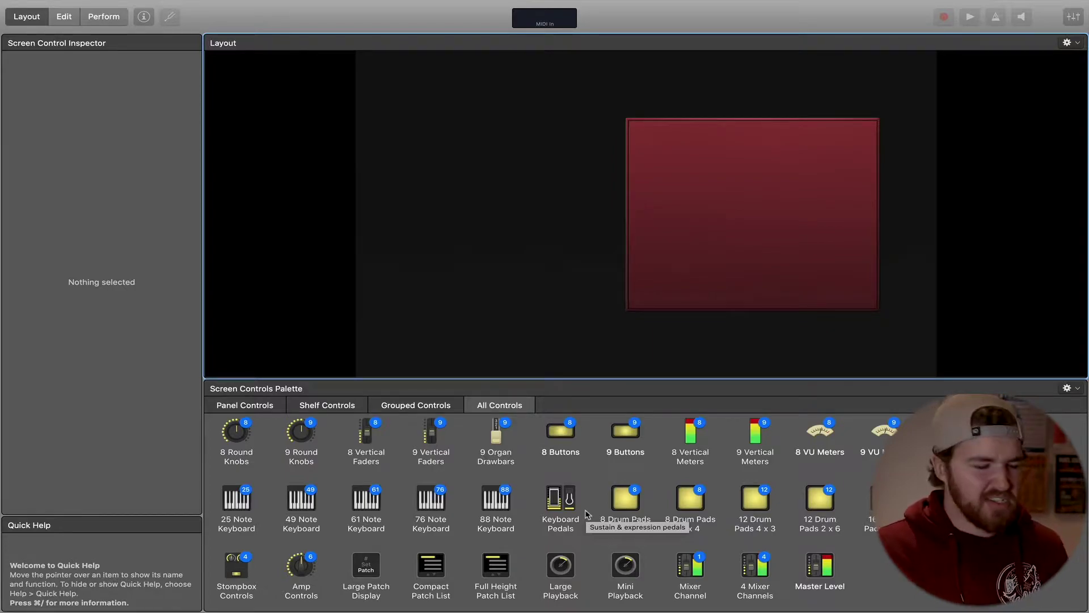
- Add a single Drum Pad to the red panel's upper-left area and set its text label display to Nothing
scroll(724, 502, "up", 2)
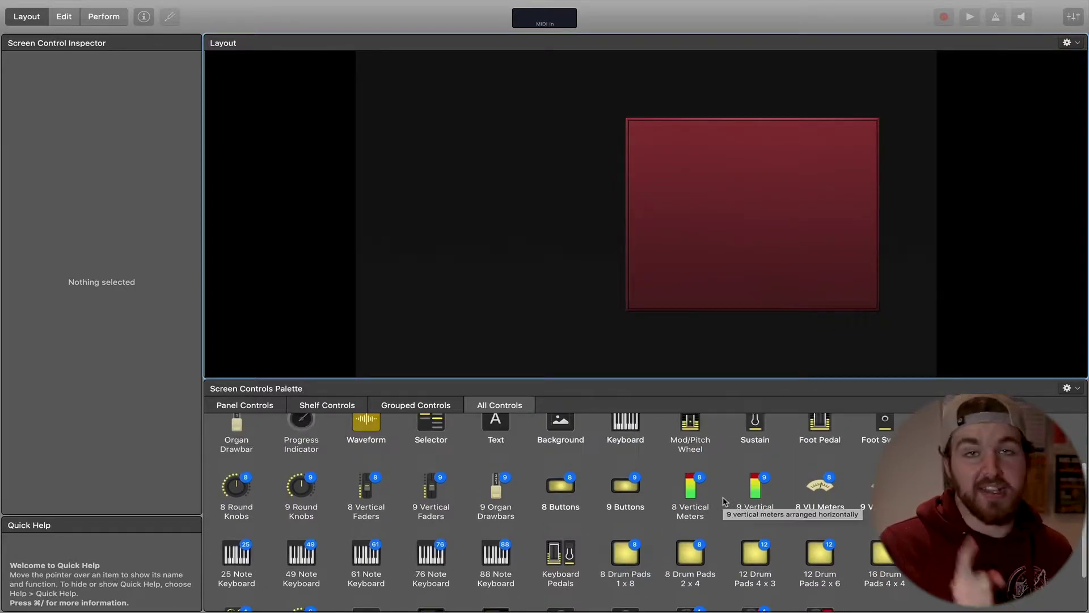
scroll(724, 502, "up", 3)
left_click(689, 432)
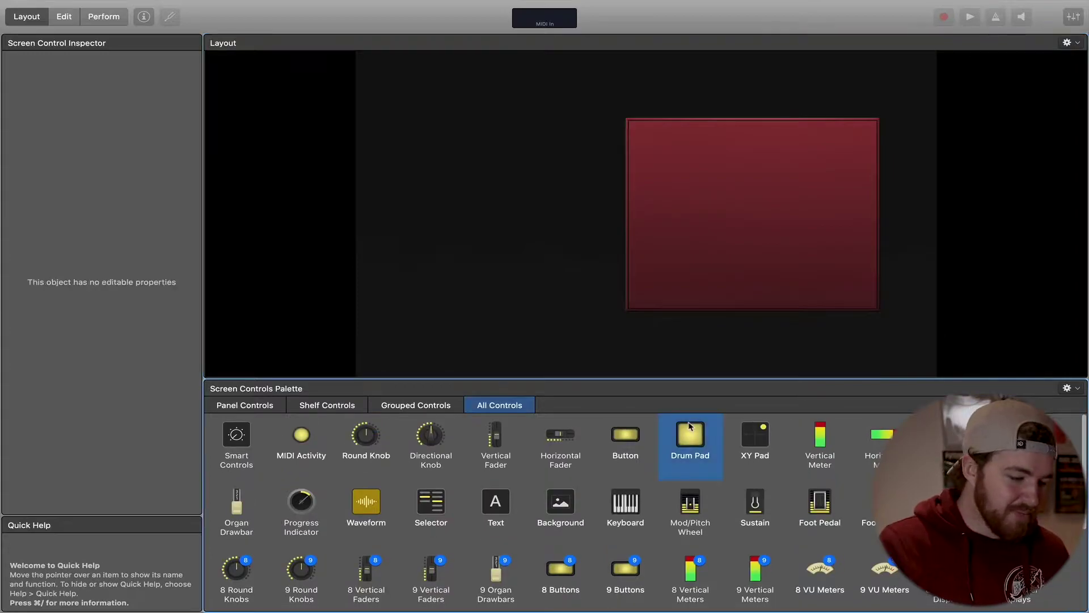
left_click_drag(688, 431, 698, 165)
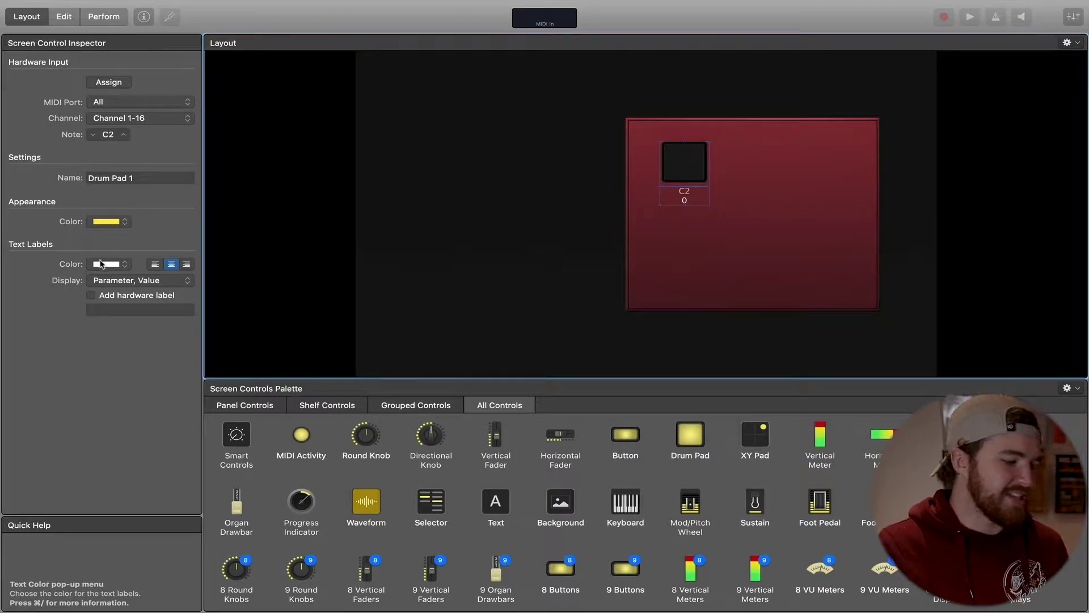
left_click(125, 280)
left_click(177, 196)
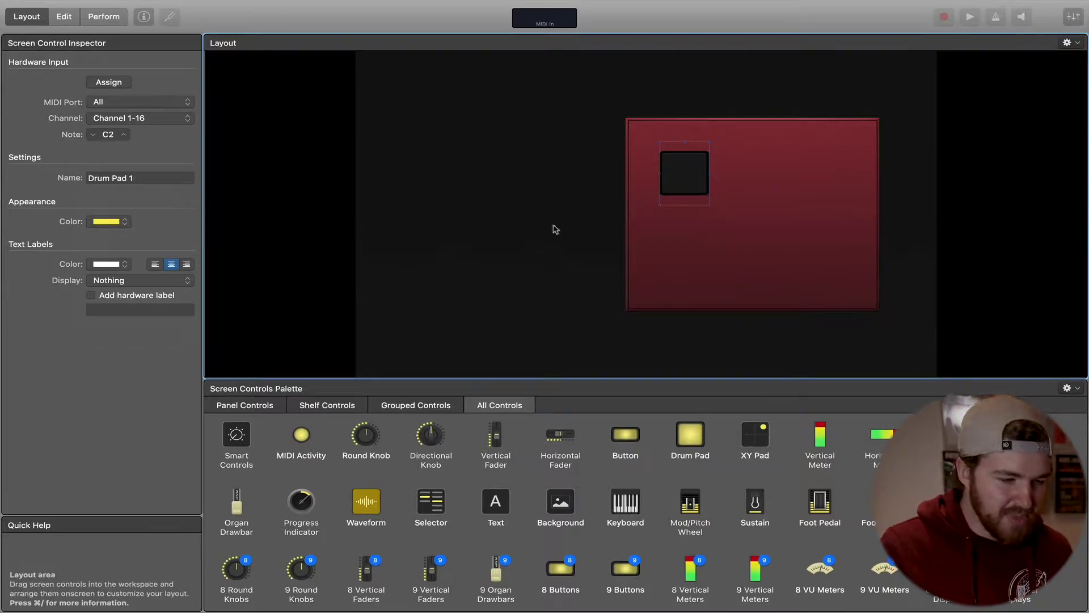
- Enlarge the drum pad and duplicate it into a three-by-three grid filling the red panel
left_click_drag(707, 207, 745, 219)
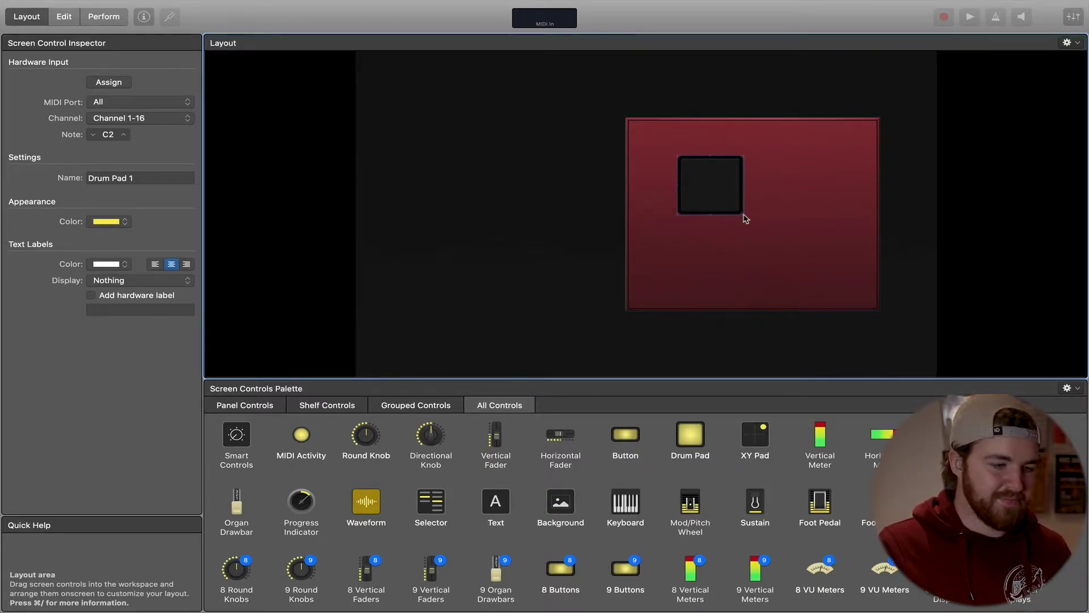
left_click_drag(691, 181, 655, 154)
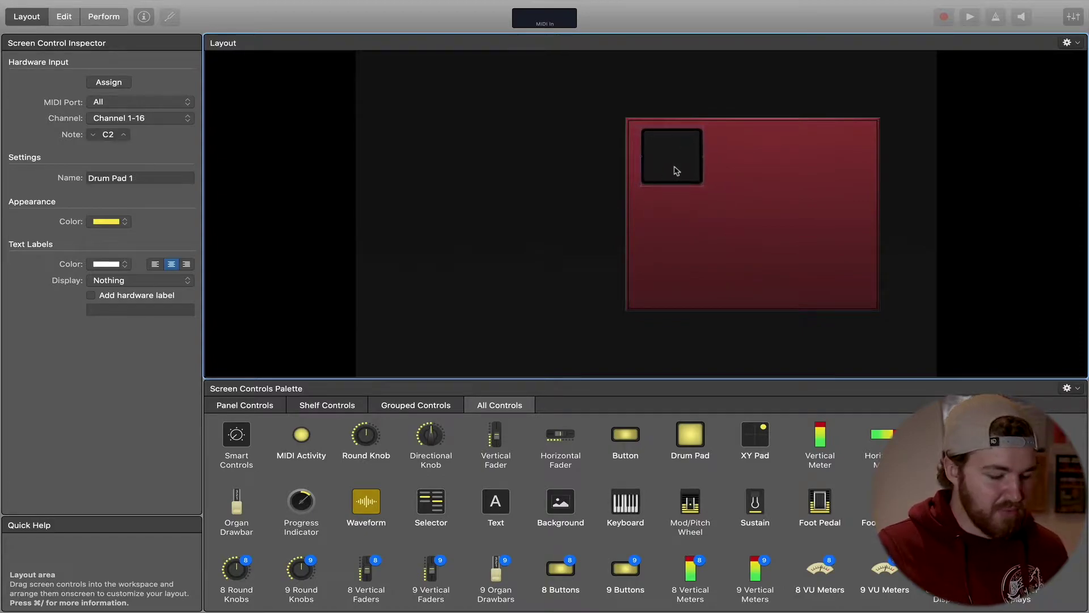
left_click_drag(676, 171, 820, 154)
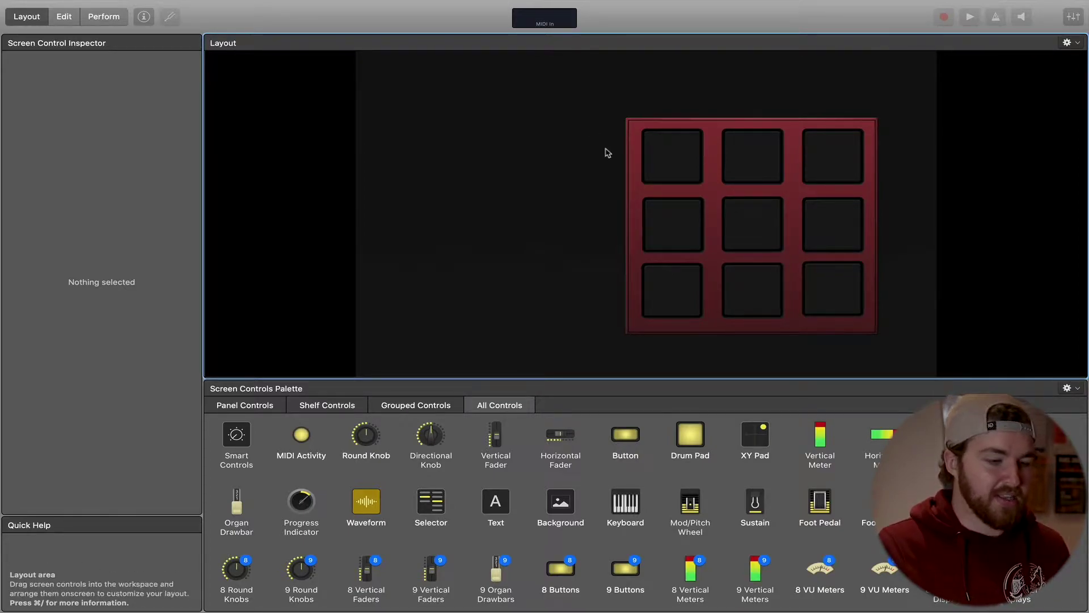
- Move the red panel and its nine drum pads together slightly up and to the right in the layout
left_click_drag(600, 108, 916, 354)
left_click_drag(834, 324, 857, 320)
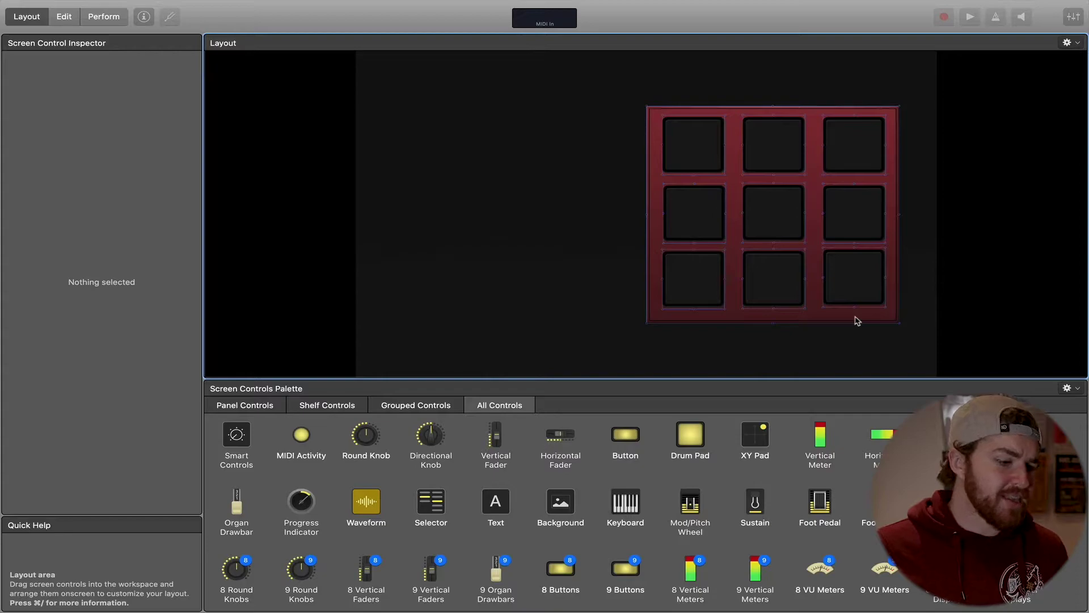
- Add a Full Height Patch List to the layout beside the red pad panel and shift the pad group slightly toward it
left_click(655, 494)
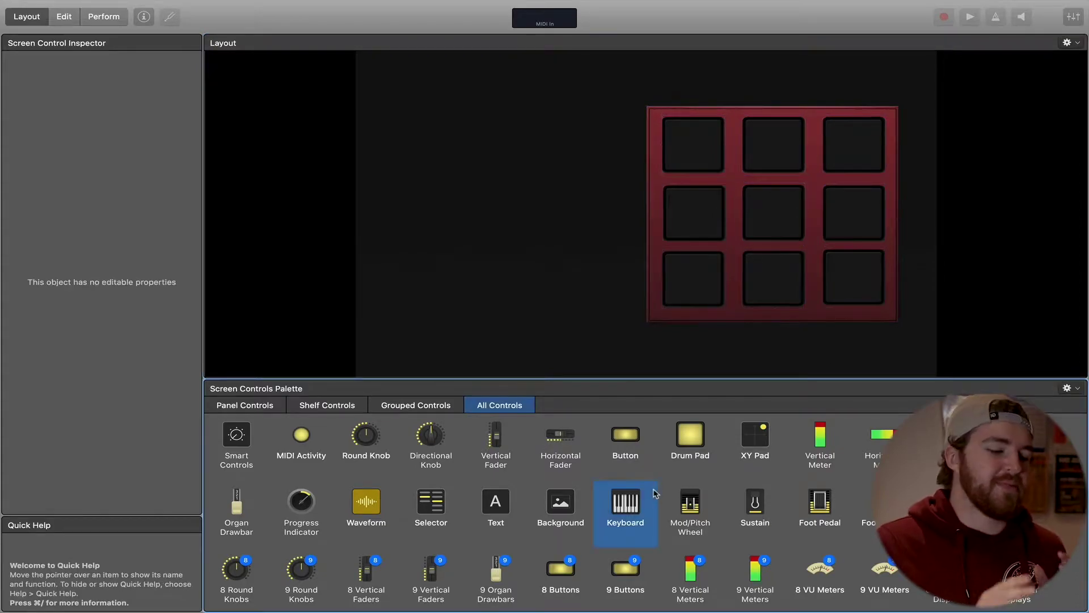
left_click(678, 465)
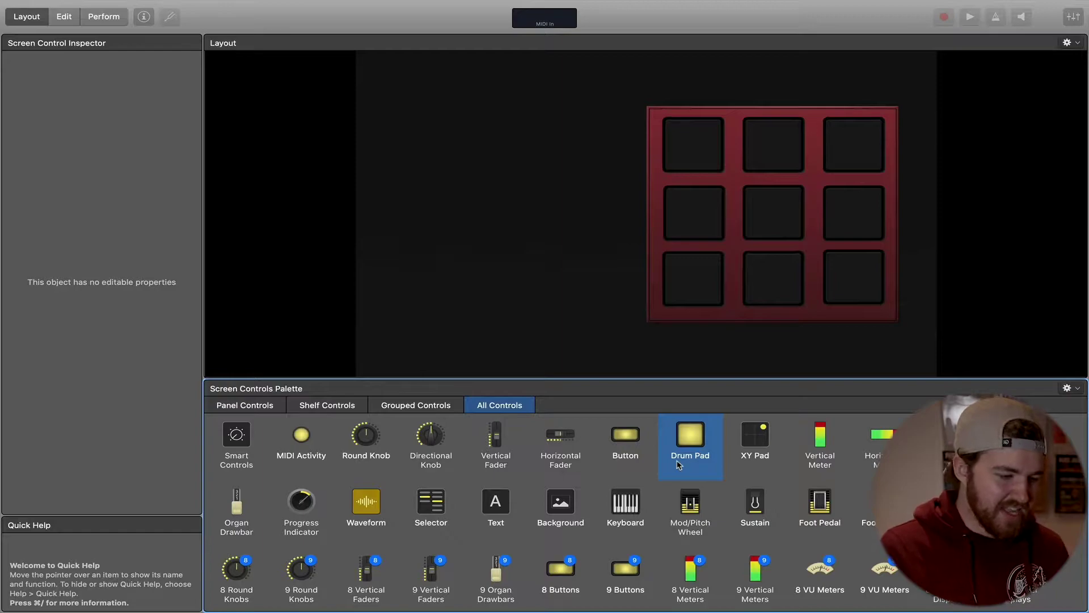
scroll(618, 542, "down", 5)
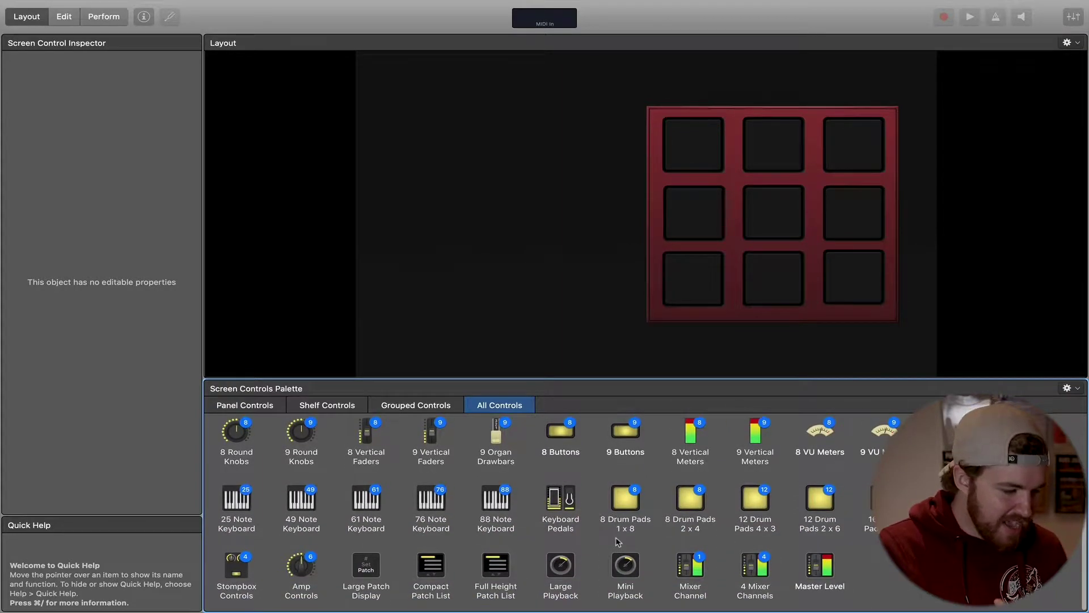
left_click(492, 573)
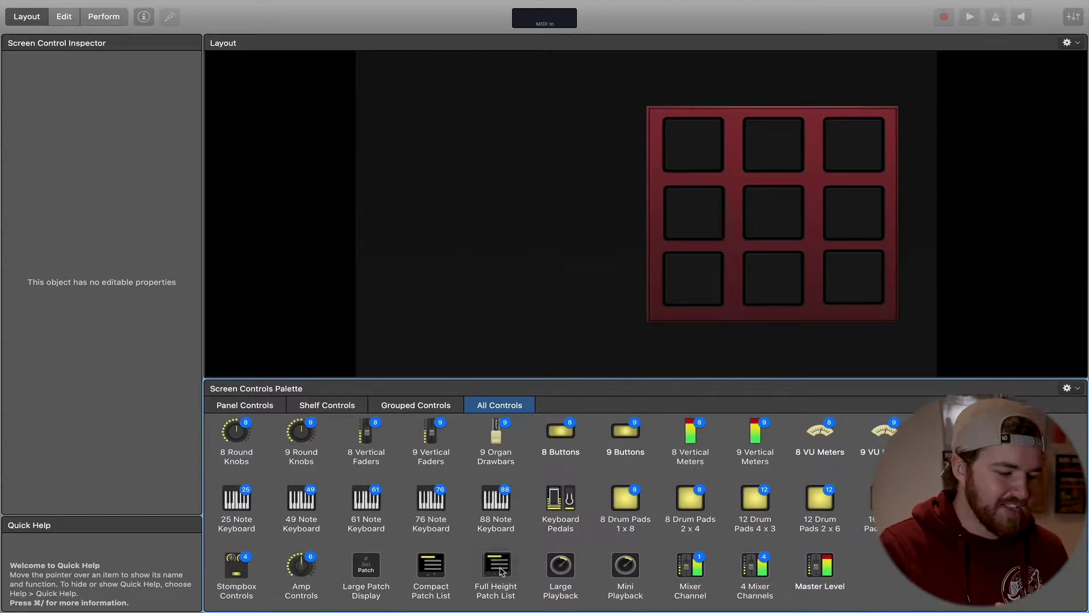
left_click_drag(491, 573, 471, 252)
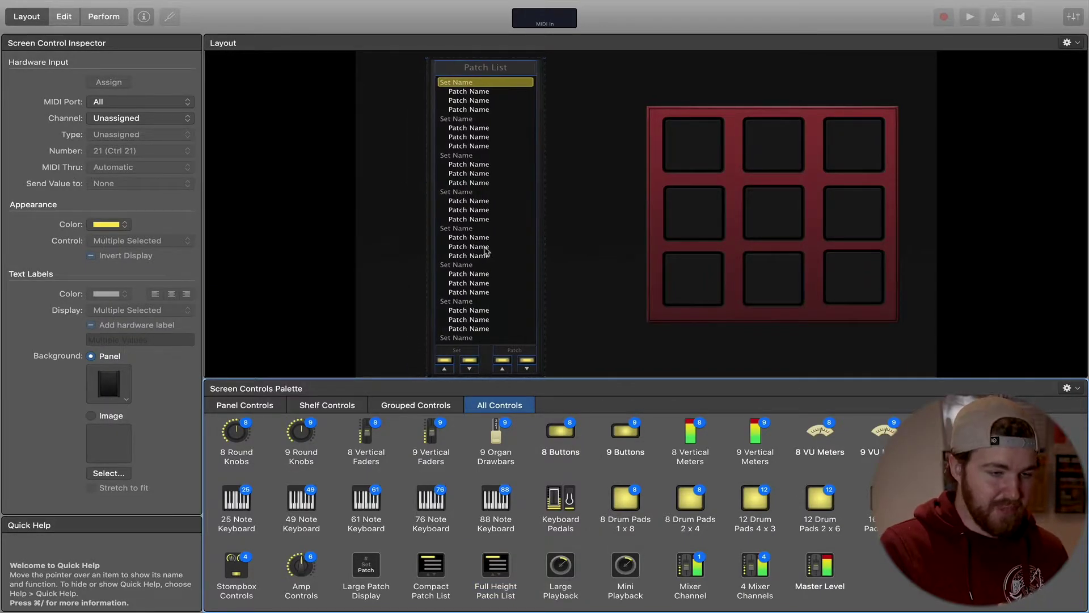
left_click(915, 312)
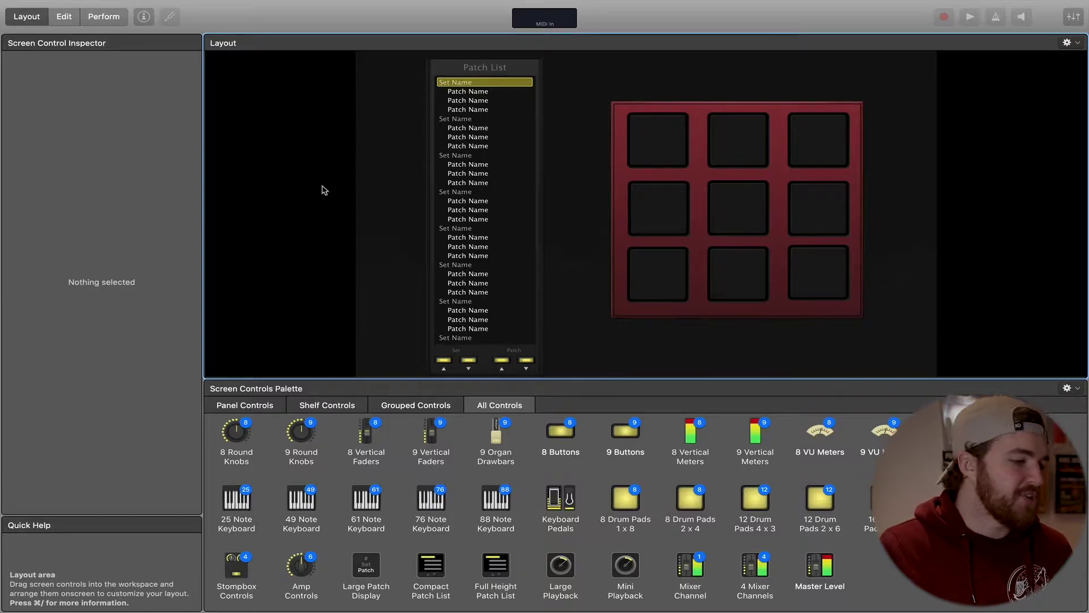
- Add a patch named Demo Percussion to the concert in Edit mode and preview the layout in Perform mode
left_click(63, 17)
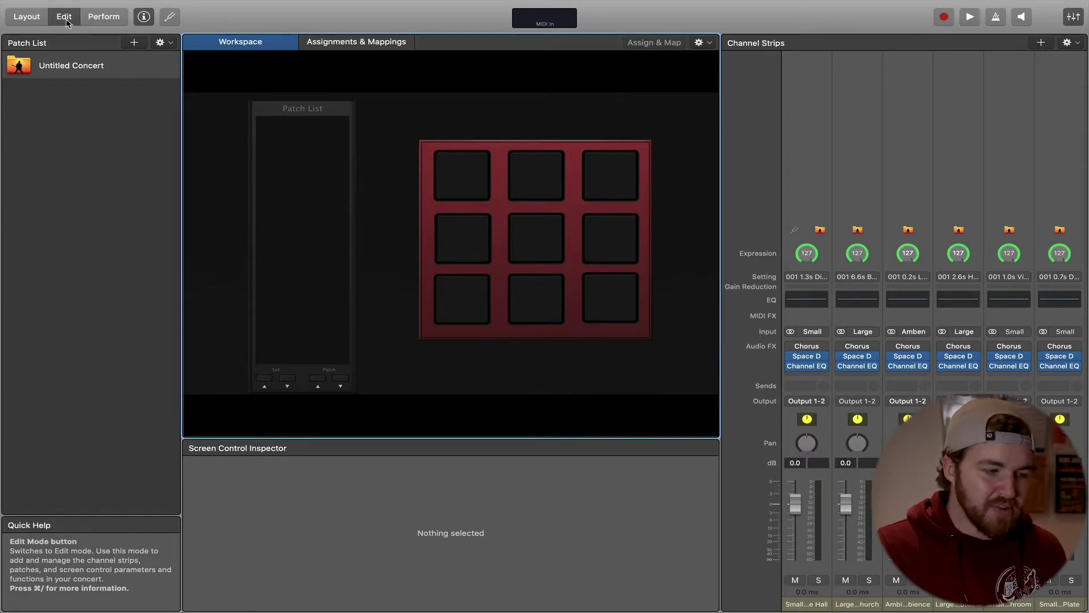
left_click(101, 131)
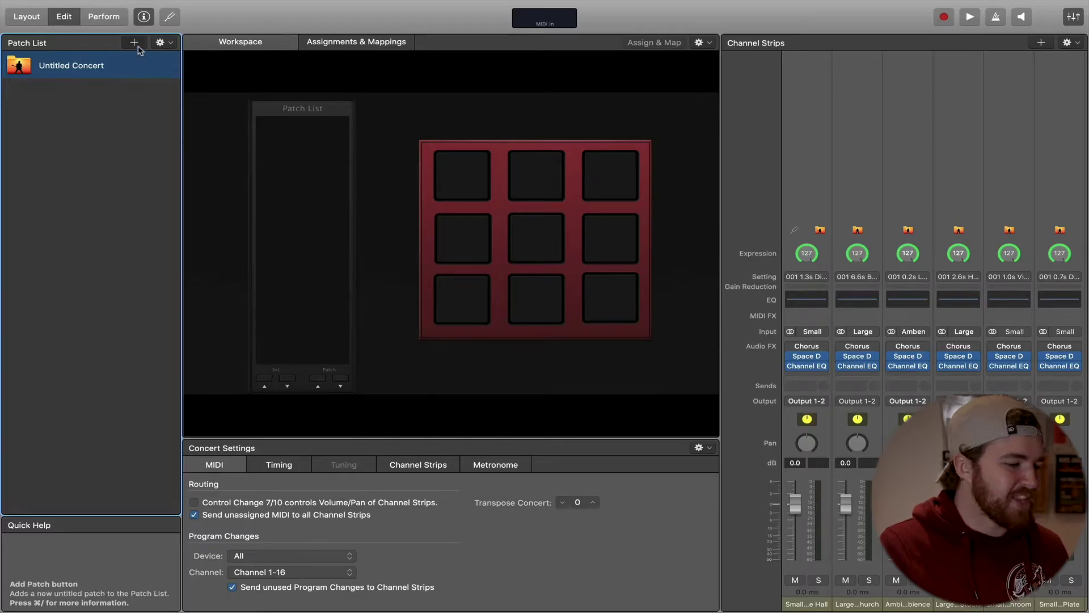
left_click(135, 44)
double_click(105, 95)
type("Demo Percussion")
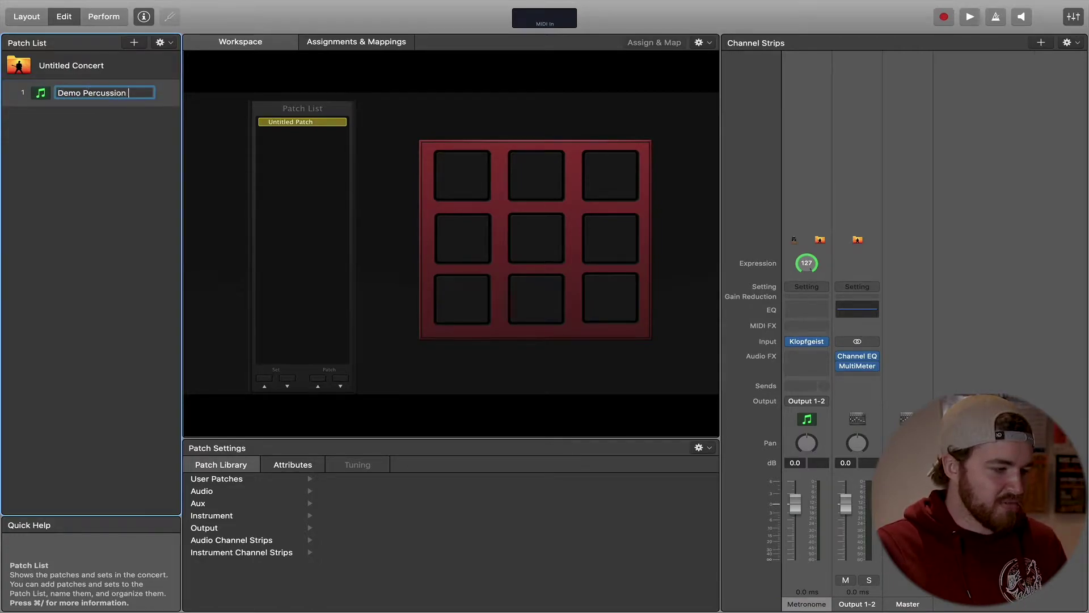
key("Return")
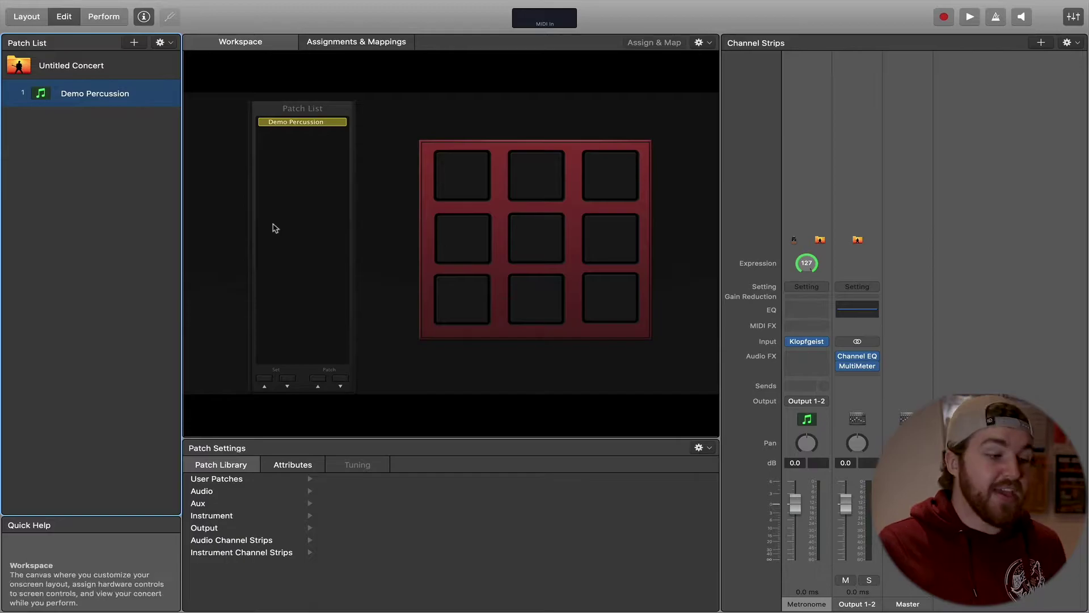
left_click(103, 17)
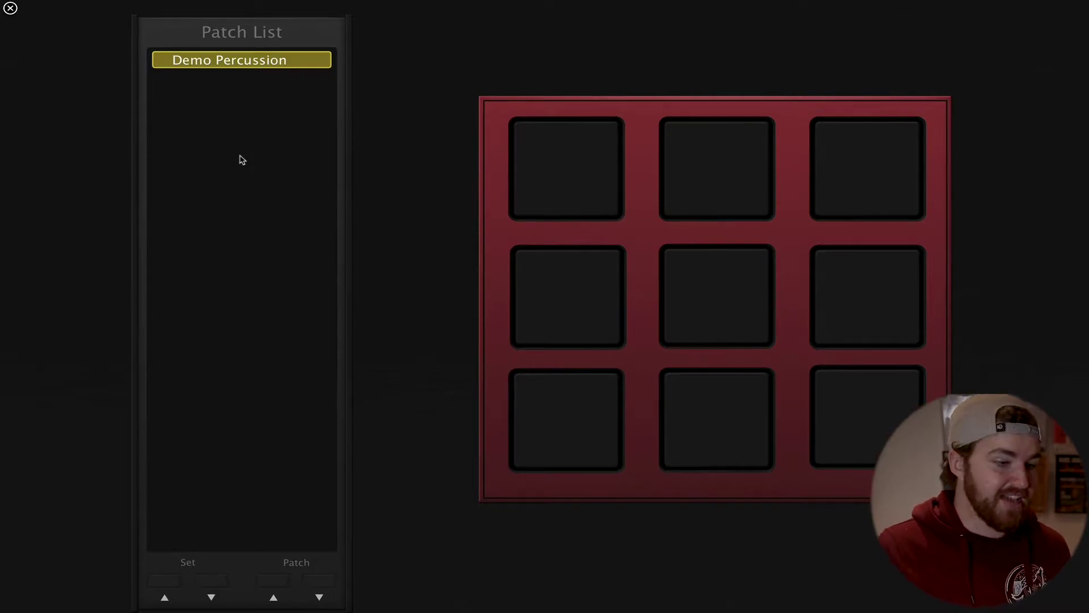
key("Escape")
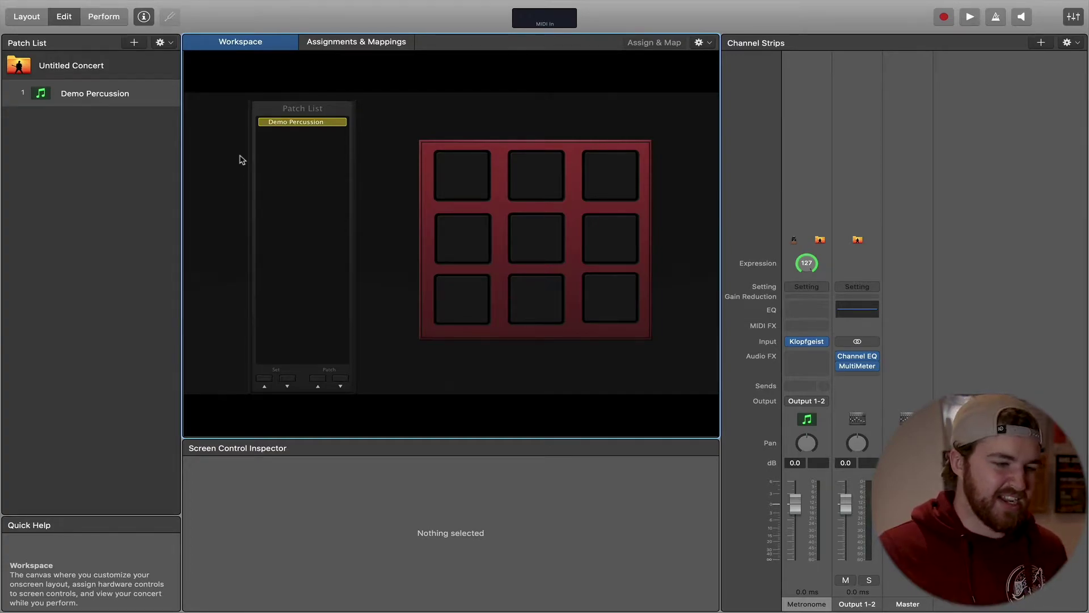
- Add one Software Instrument channel strip to the Demo Percussion patch and check the instrument plug-ins available for it
left_click(472, 312)
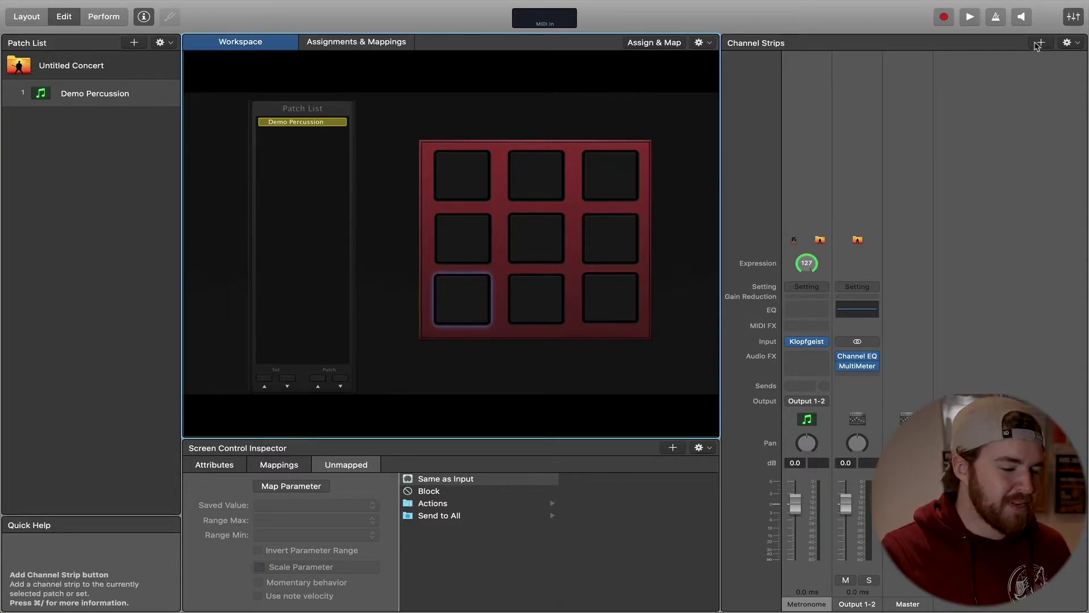
left_click(1039, 43)
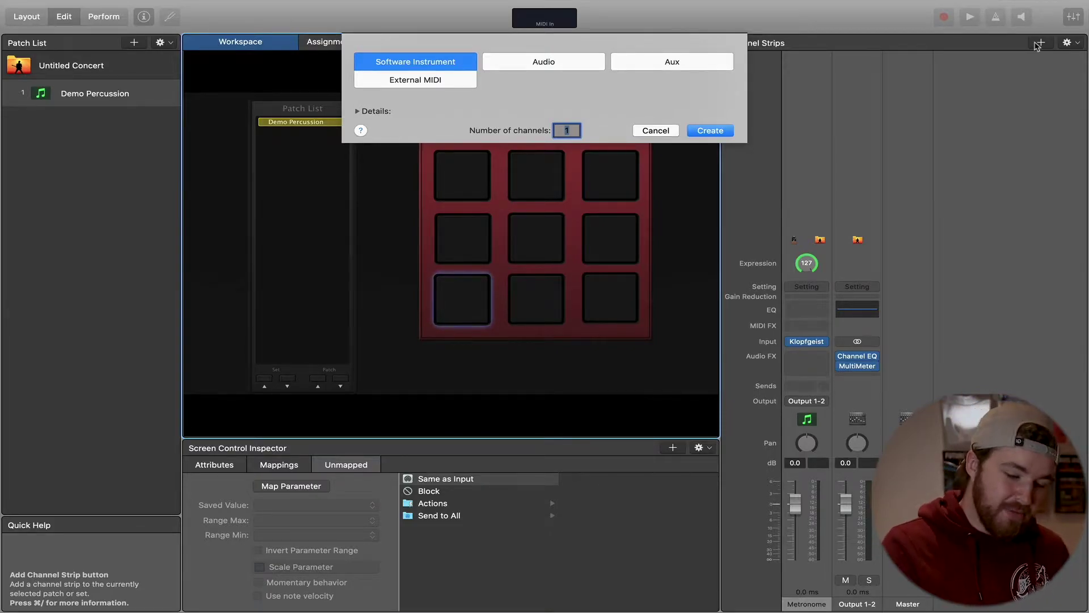
key("Return")
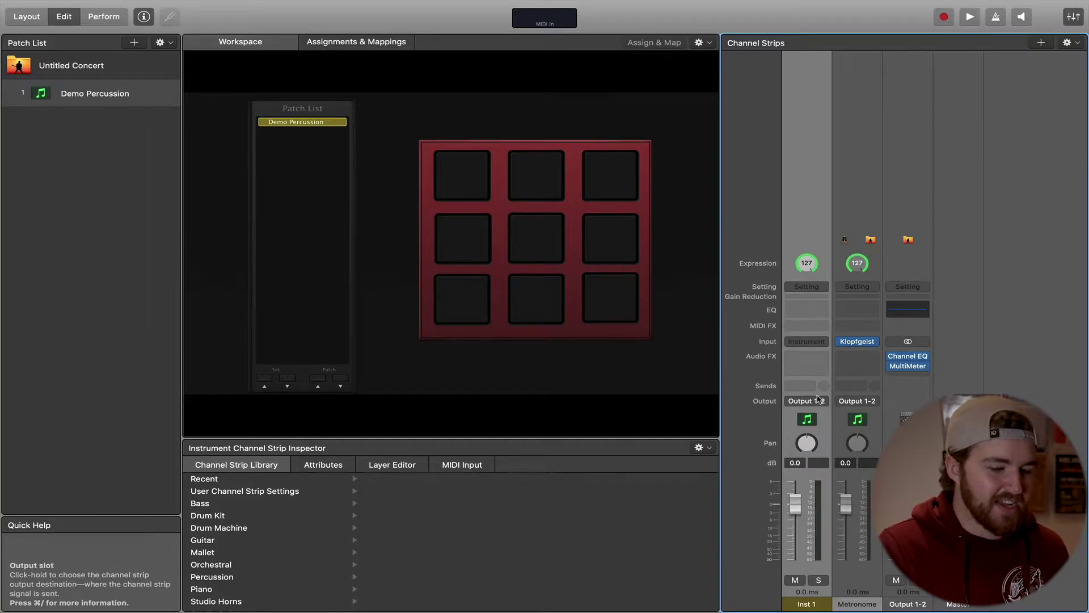
left_click(812, 342)
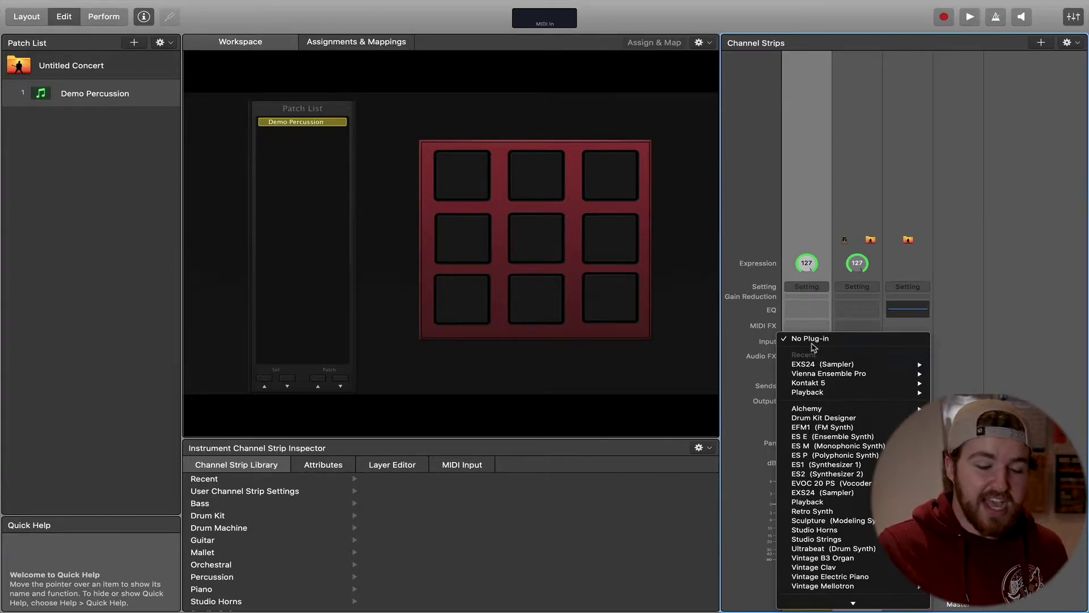
left_click(815, 230)
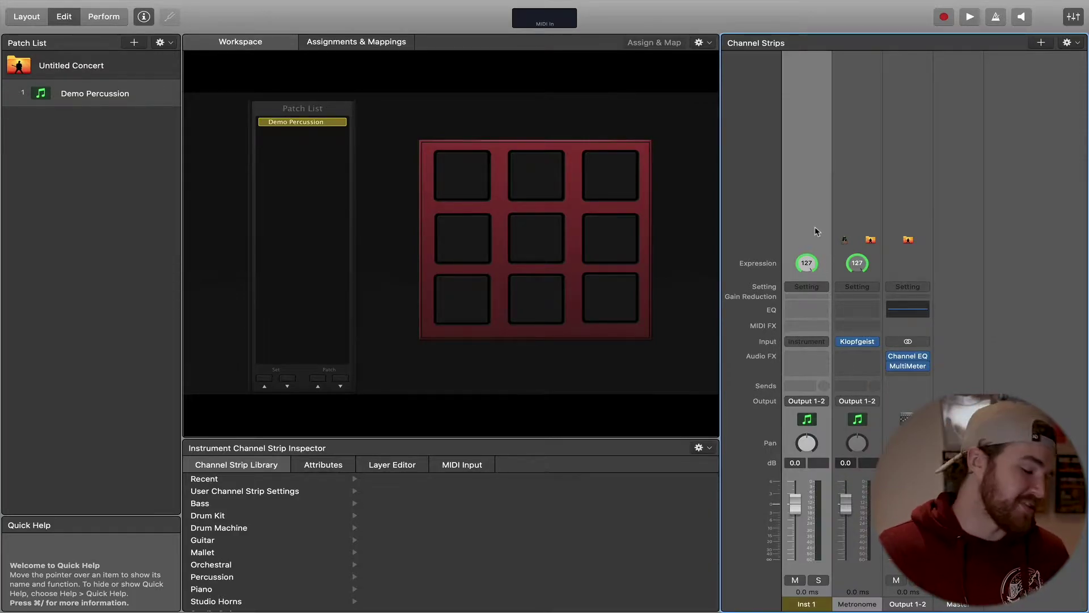
- Load the Timpani setting from the Orchestral Percussion library onto the new instrument channel strip
left_click(461, 293)
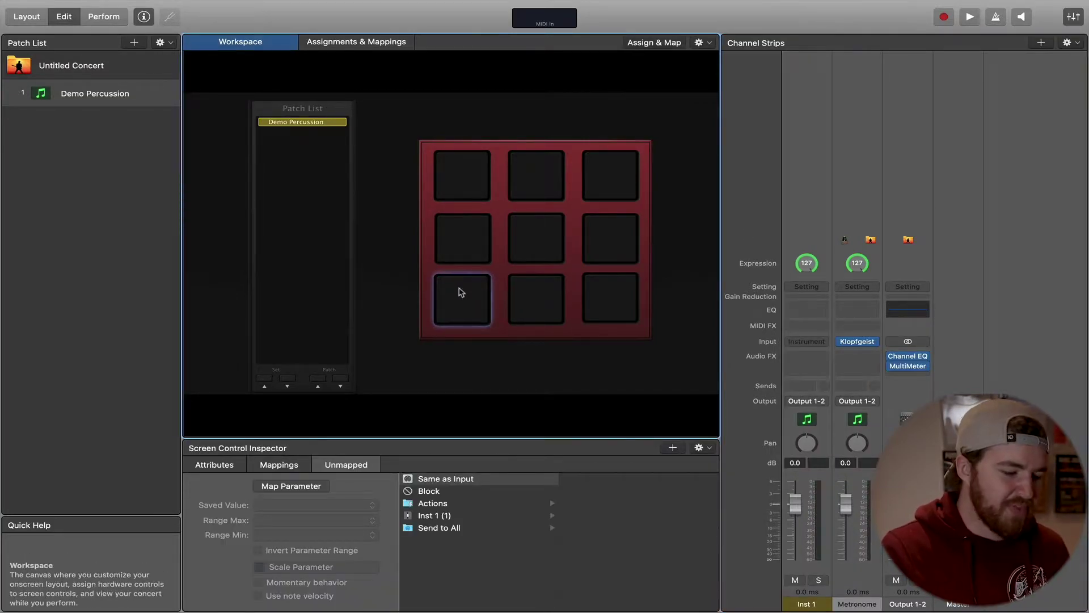
left_click(804, 211)
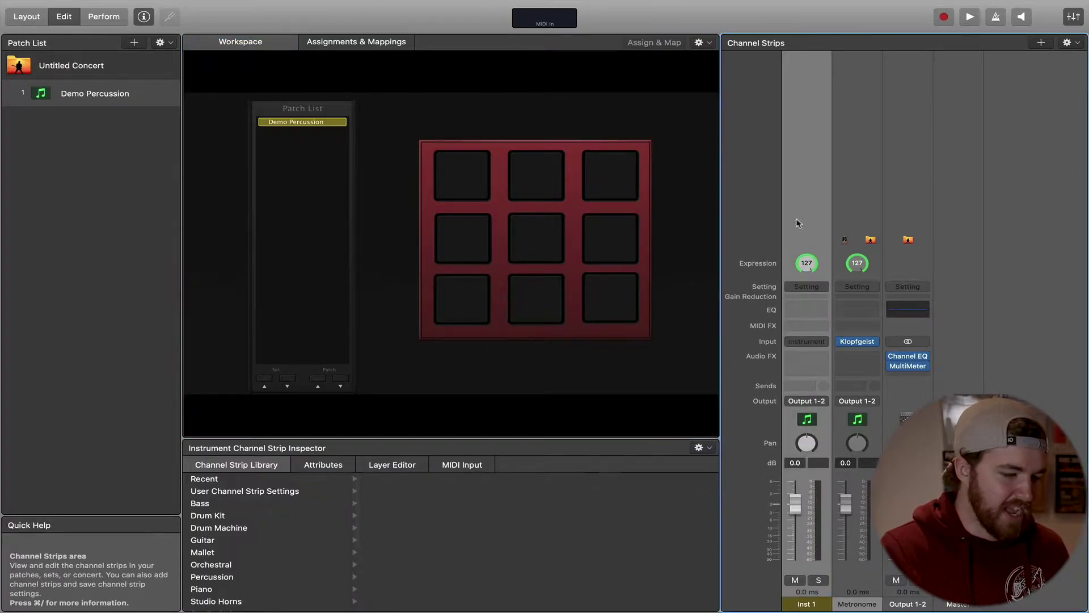
left_click(221, 564)
left_click(397, 529)
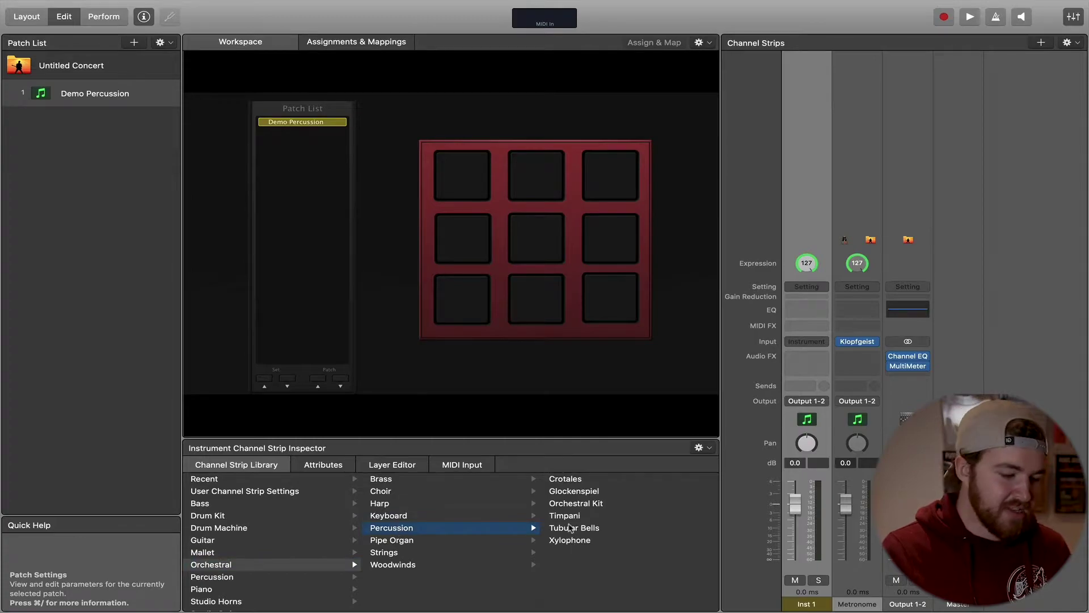
left_click(577, 518)
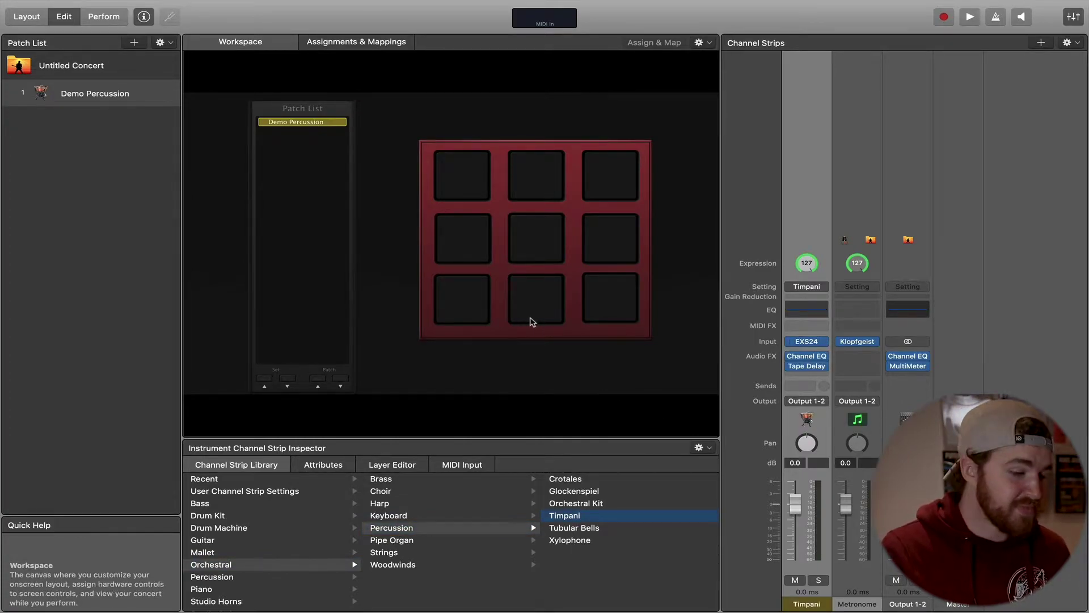
- Show the Timpani channel's MIDI Notes mapping options for the bottom-left drum pad
left_click(470, 303)
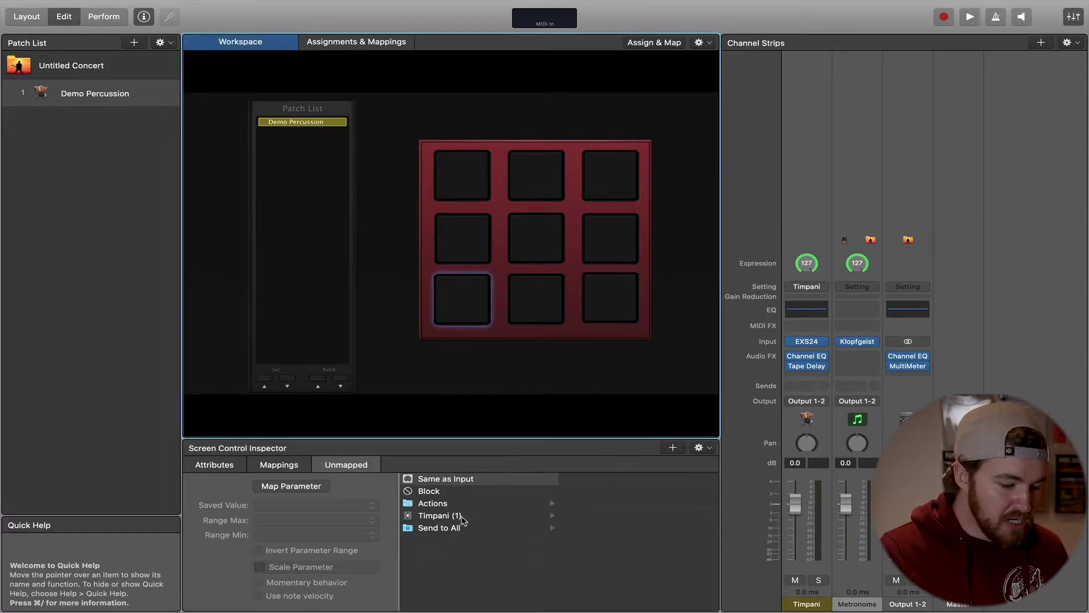
left_click(465, 516)
left_click(594, 482)
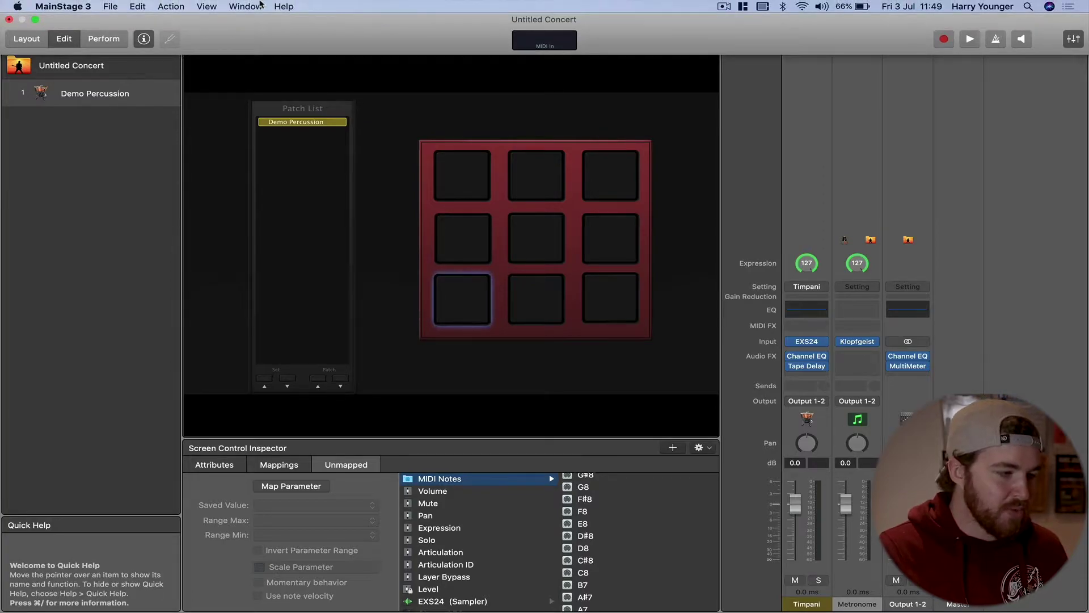
- Show the onscreen keyboard and play notes across several octaves to find the timpani's playable range
left_click(258, 5)
left_click(262, 93)
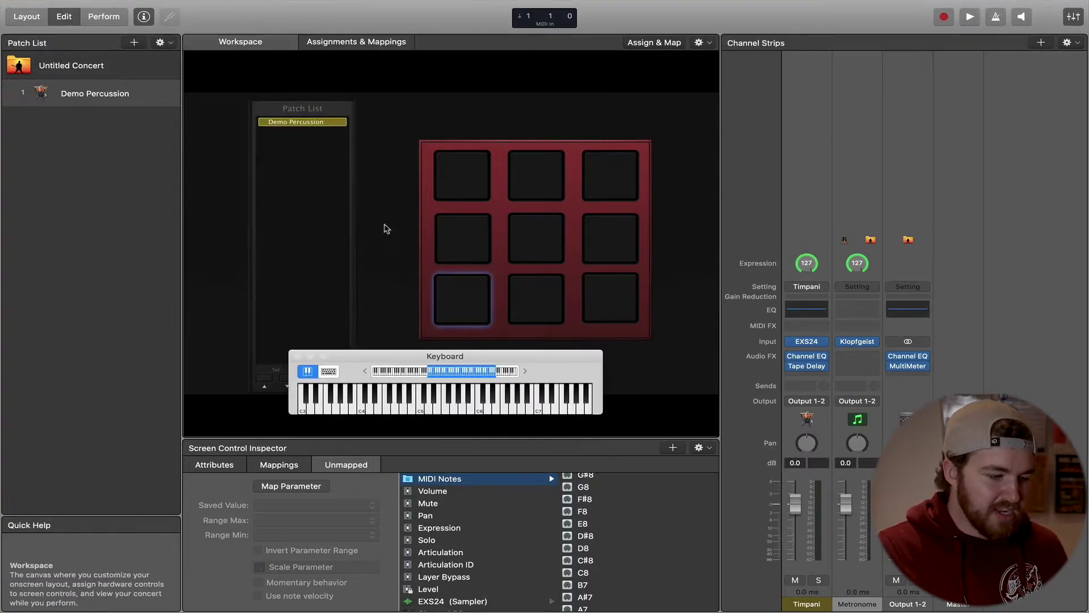
left_click(329, 406)
left_click(386, 406)
left_click(448, 408)
left_click(513, 405)
left_click(483, 405)
left_click(434, 406)
left_click(302, 406)
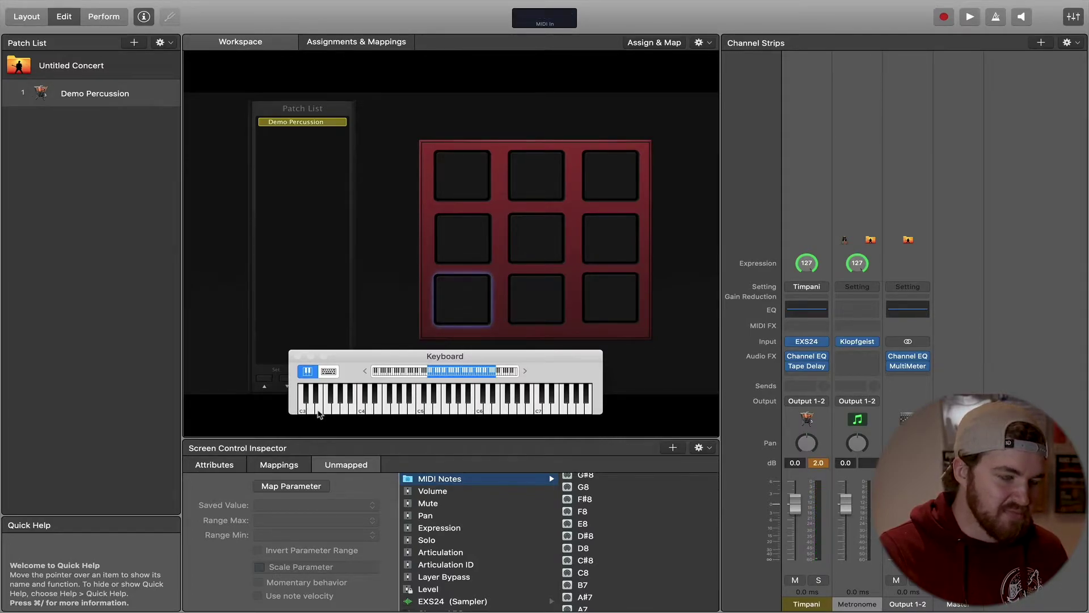
scroll(320, 392, "left", 10)
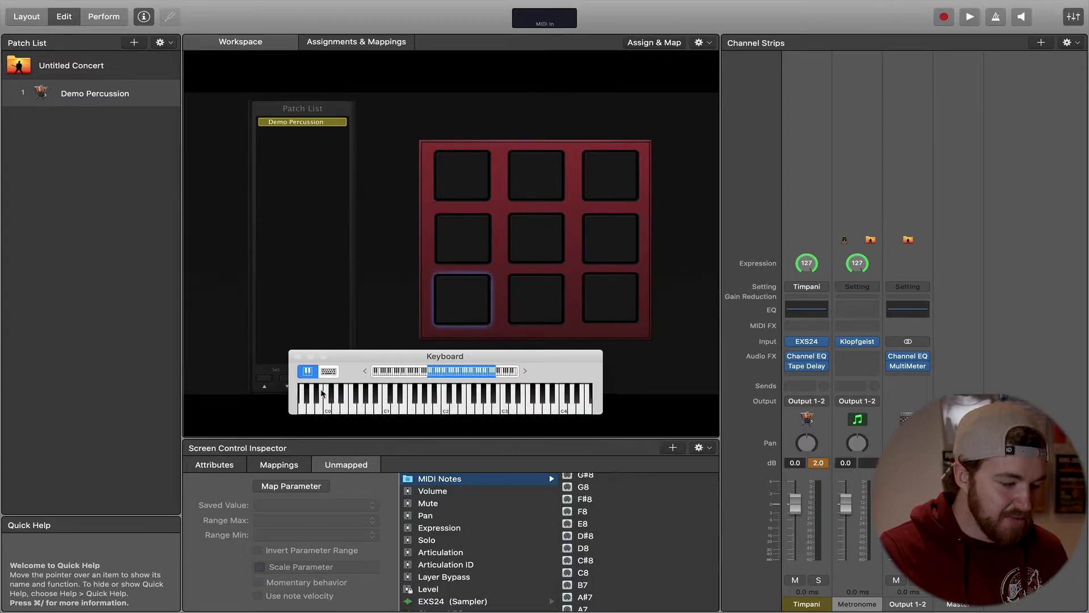
left_click(322, 397)
left_click(386, 400)
left_click(448, 408)
left_click(506, 412)
scroll(511, 409, "right", 3)
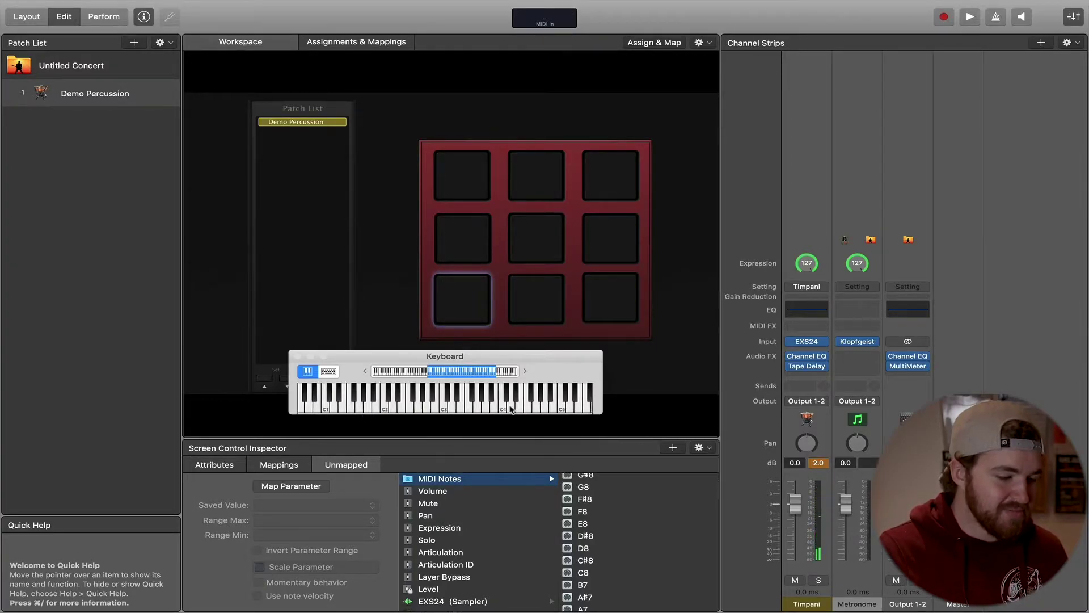
- Map the bottom-left drum pad to the Timpani MIDI note C3 and close the onscreen keyboard
scroll(592, 553, "down", 3)
scroll(593, 553, "down", 5)
scroll(593, 553, "down", 10)
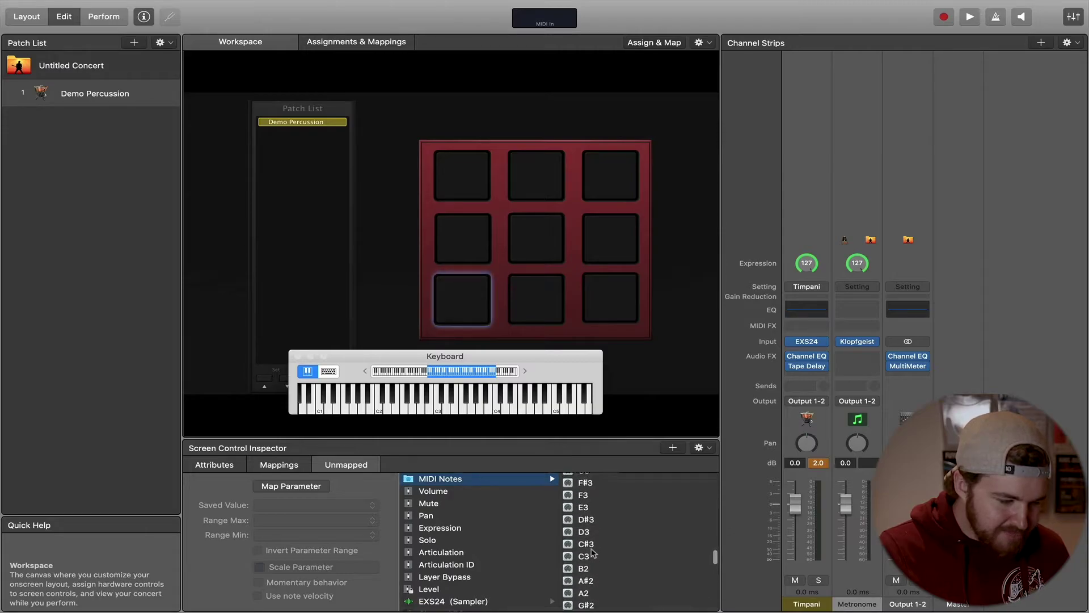
left_click(597, 562)
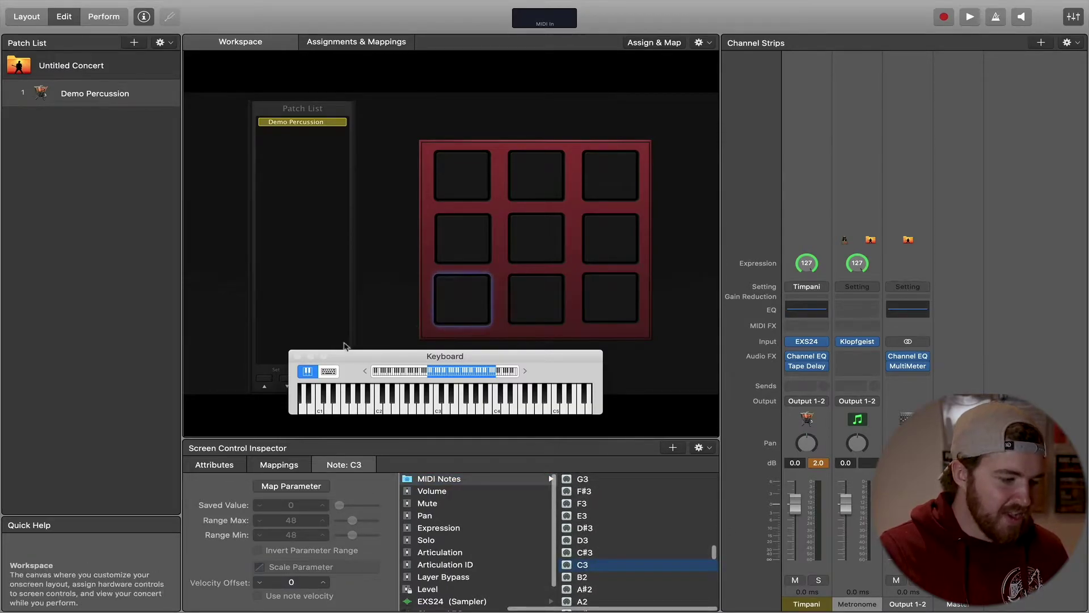
left_click(298, 356)
left_click(462, 312)
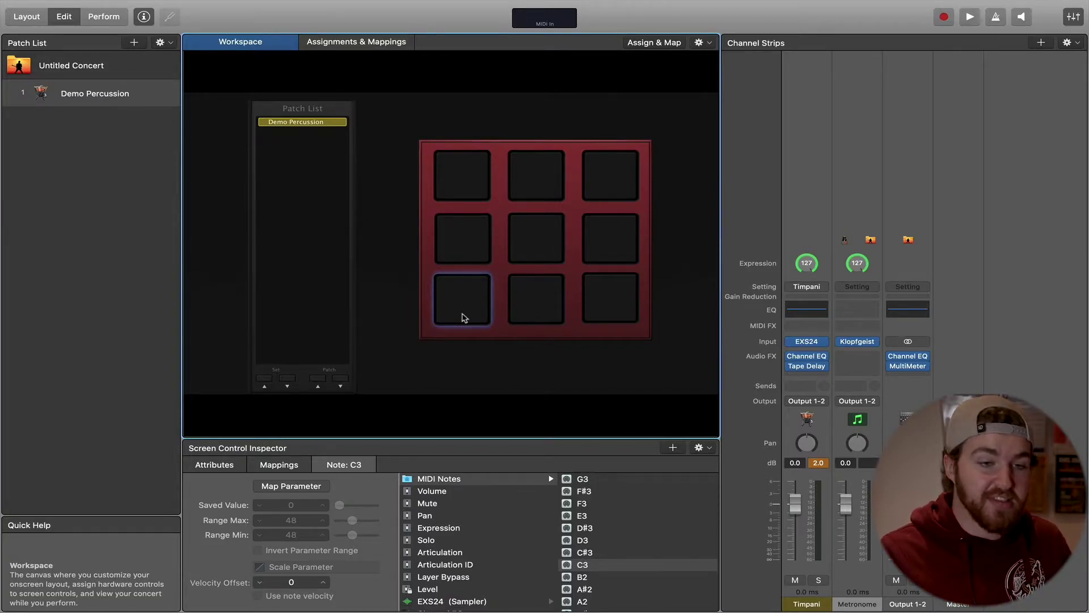
- Return to the layout and give the remaining drum pads distinct hardware input notes, such as C#2 for the bottom-middle pad
left_click(27, 16)
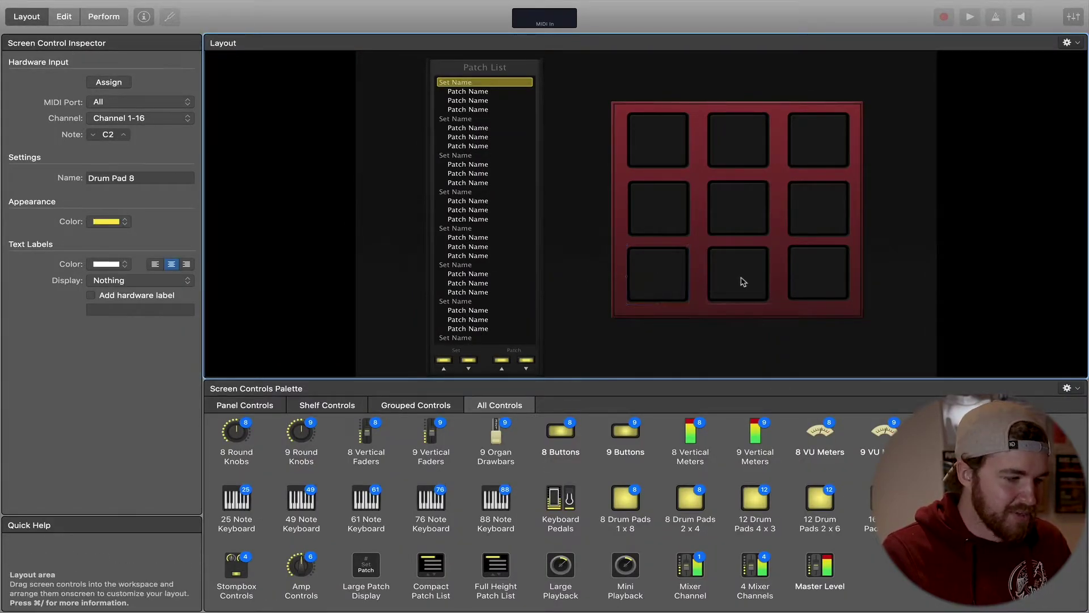
left_click(654, 276)
left_click(738, 286)
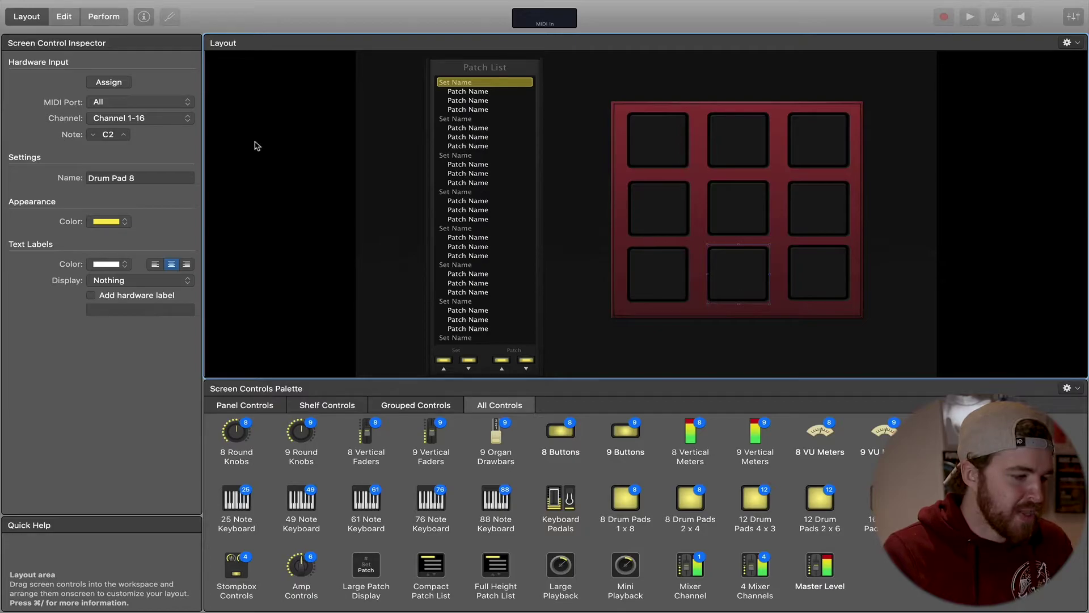
left_click(108, 135)
left_click(829, 283)
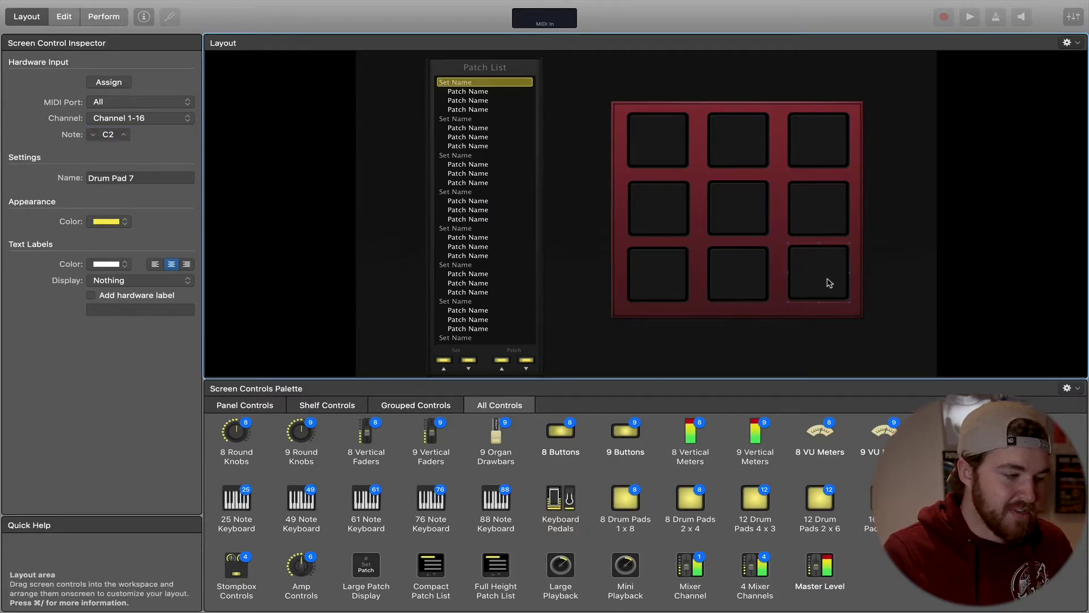
left_click(108, 135)
left_click(665, 220)
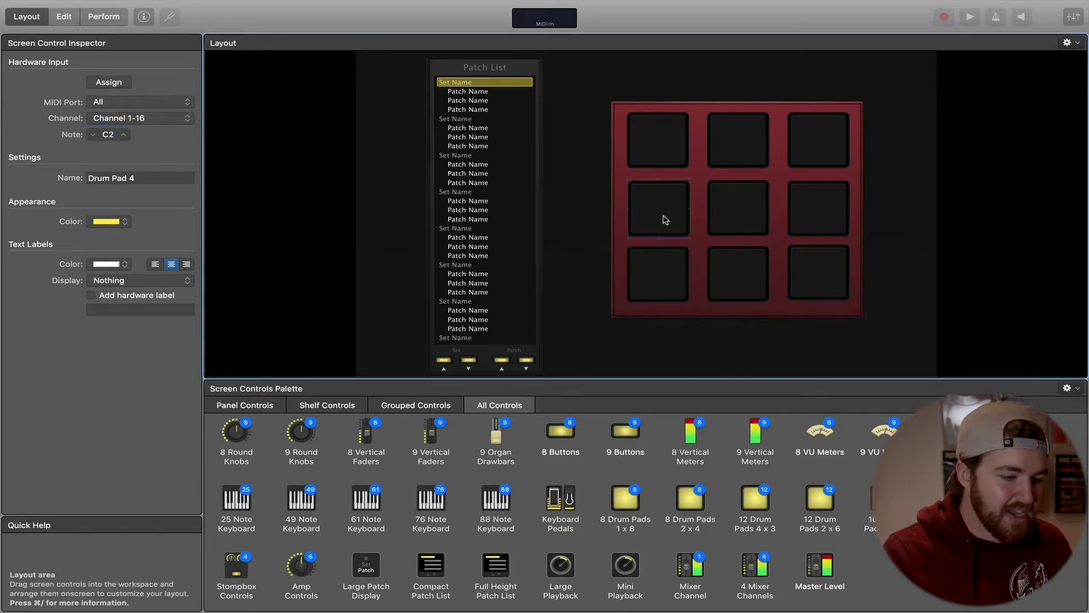
left_click(108, 134)
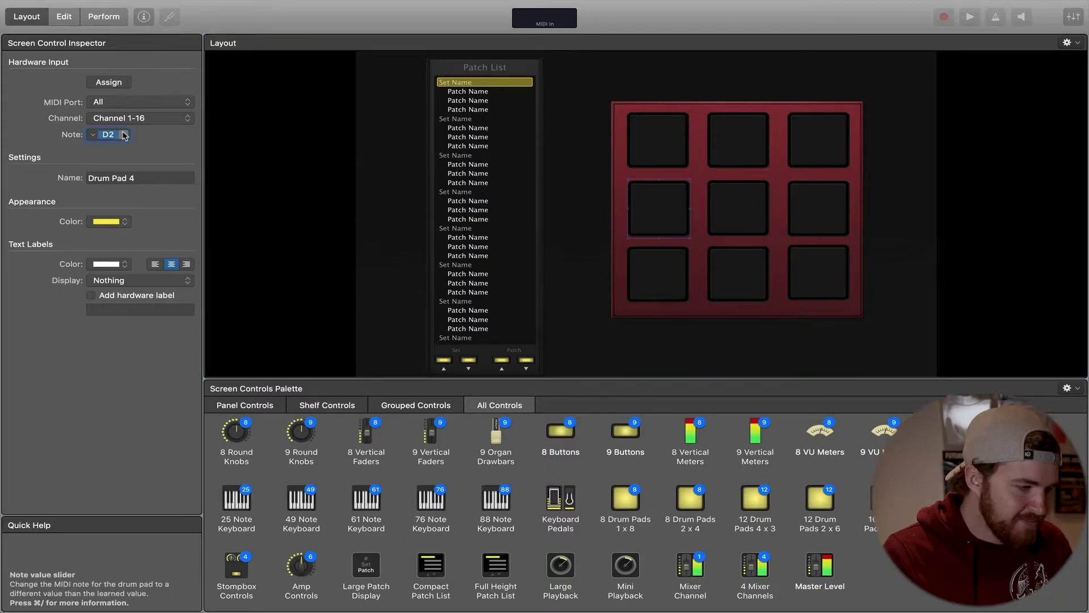
left_click(76, 21)
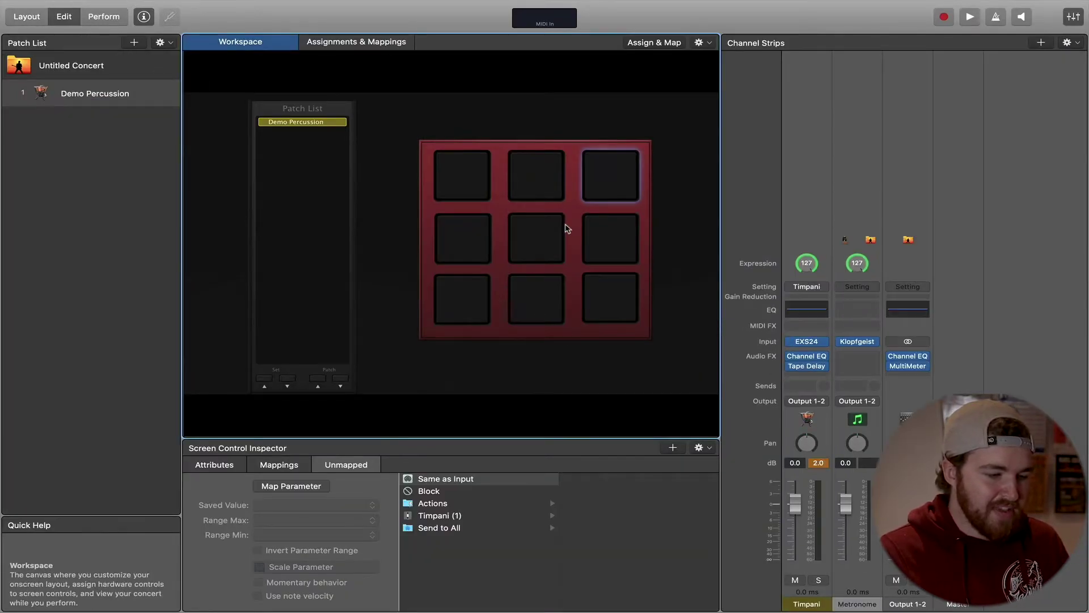
- Map the bottom-middle drum pad to the Timpani MIDI note G3 and play the pad to test it
left_click(470, 301)
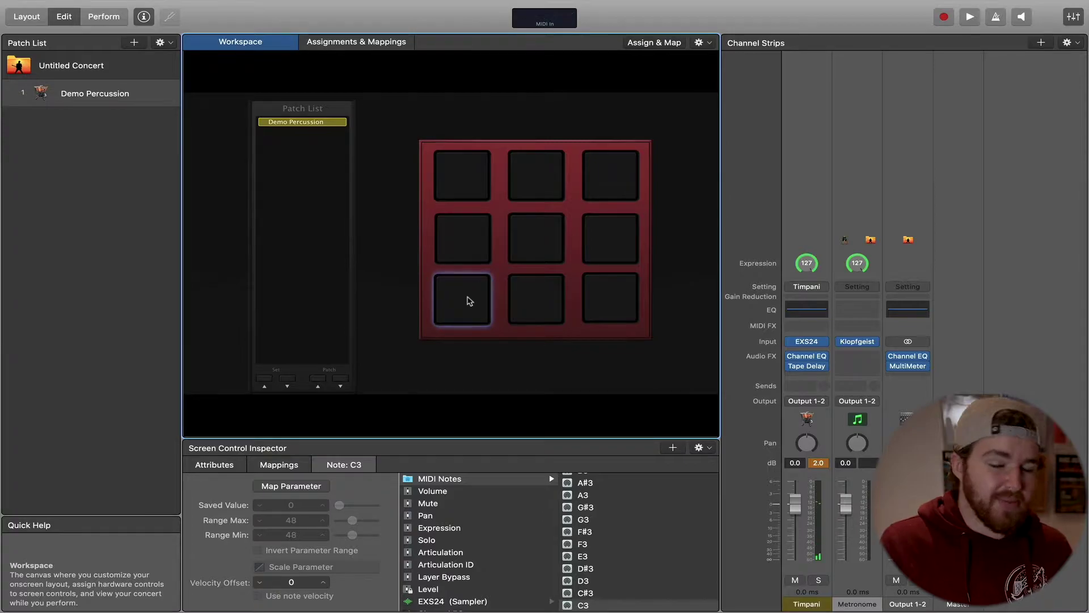
left_click(531, 309)
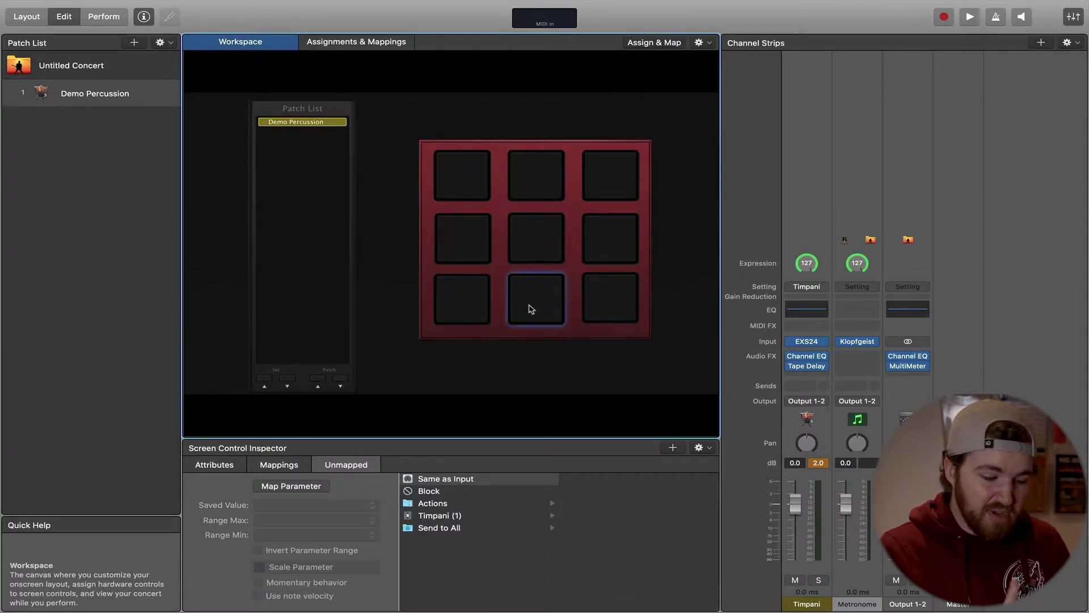
left_click(468, 516)
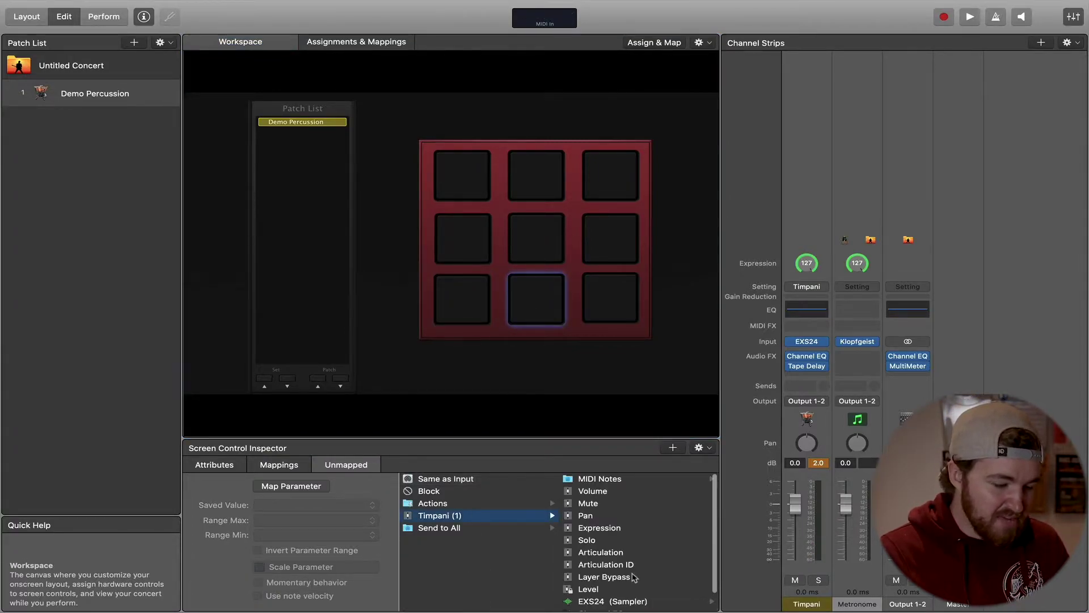
left_click(602, 479)
scroll(608, 546, "down", 3)
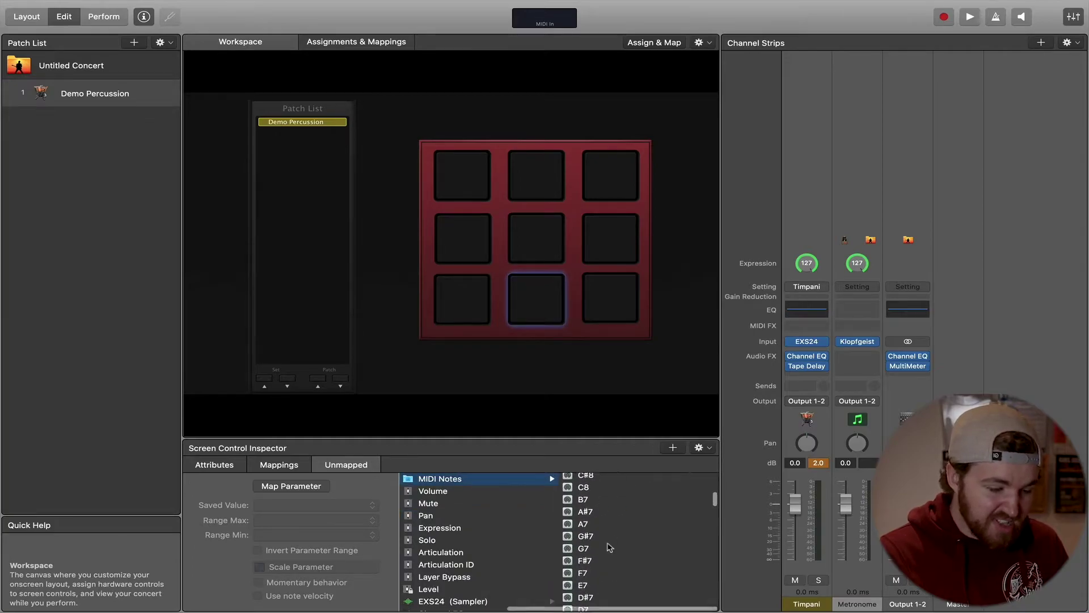
scroll(609, 546, "down", 15)
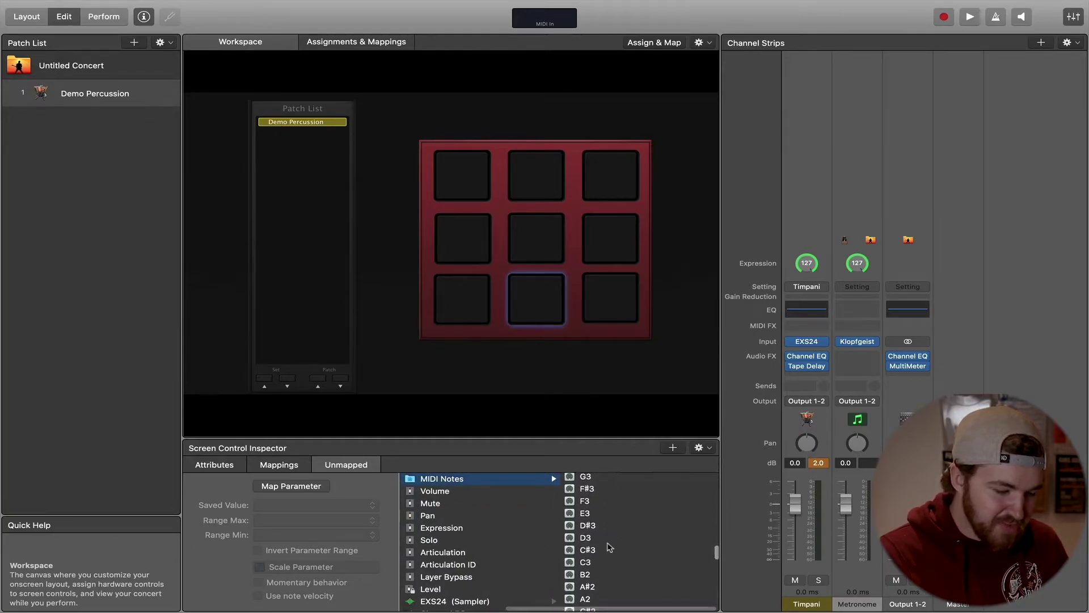
left_click(593, 504)
left_click(547, 309)
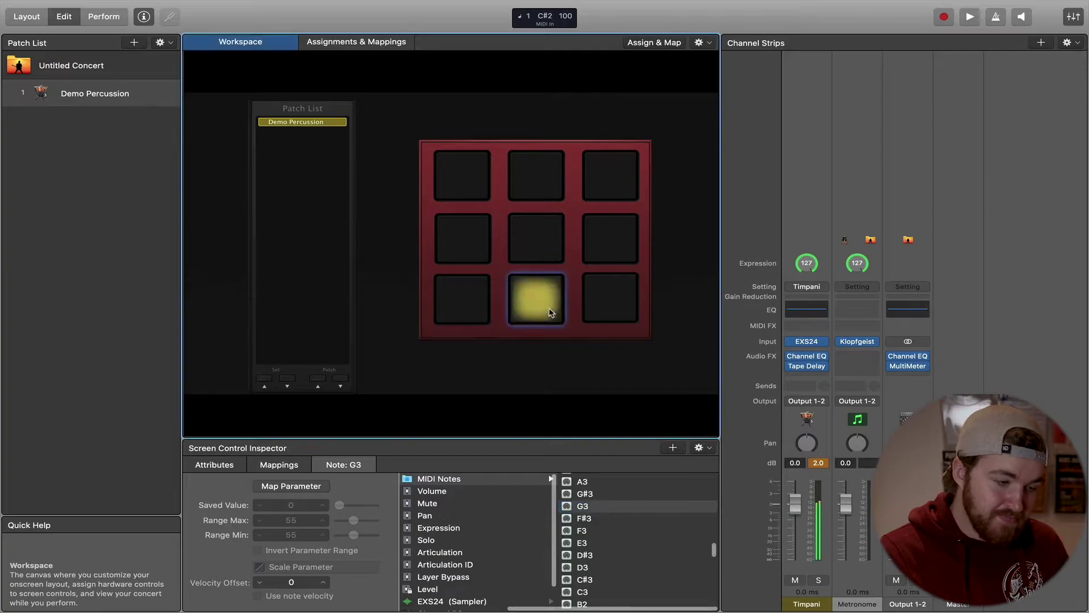
- Change the bottom-middle drum pad's Timpani mapping to the MIDI note G2 and test it
scroll(619, 574, "down", 3)
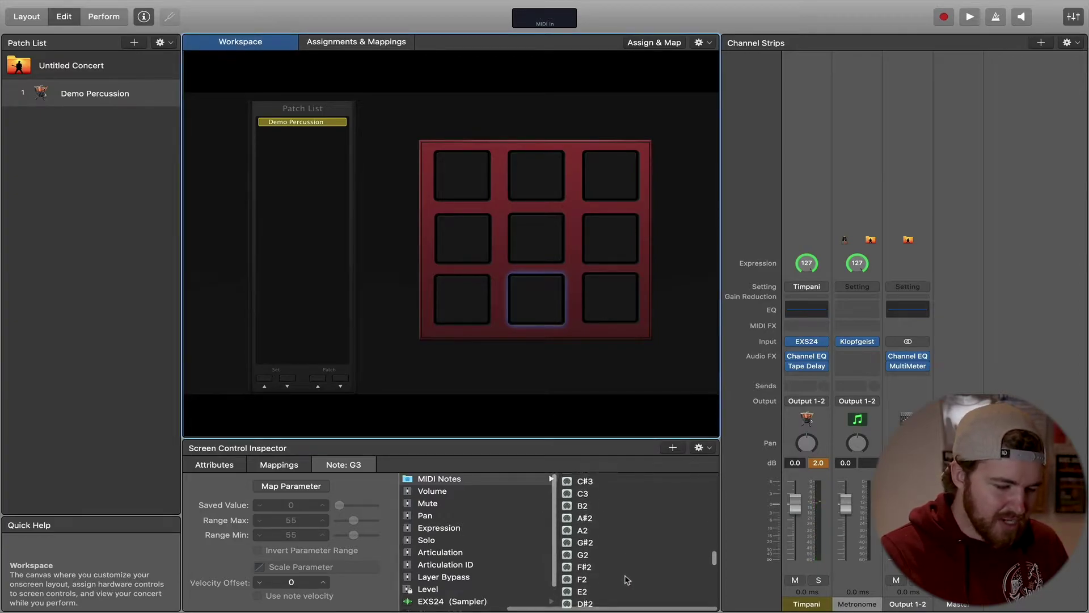
left_click(603, 548)
left_click(550, 318)
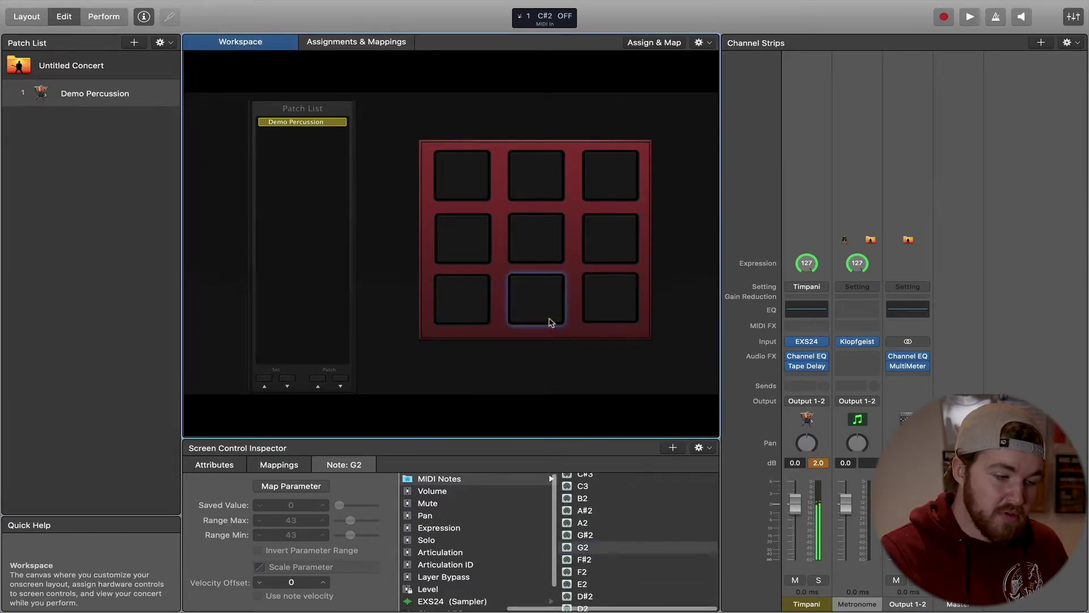
- Map the bottom-right drum pad to the Timpani MIDI note C2
left_click(586, 306)
left_click(460, 517)
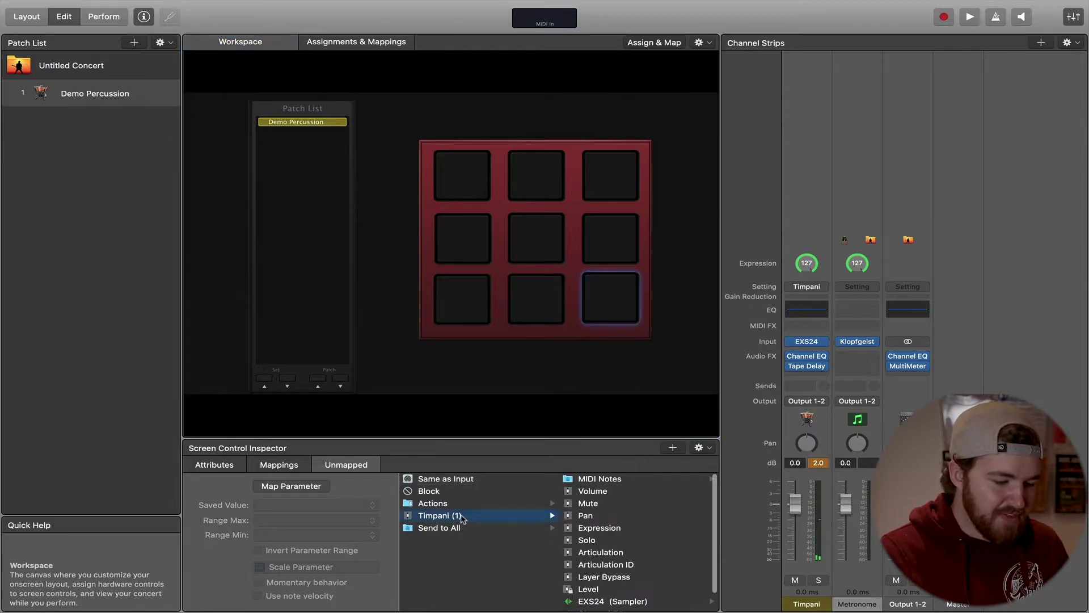
left_click(619, 480)
scroll(620, 534, "down", 3)
scroll(620, 535, "down", 5)
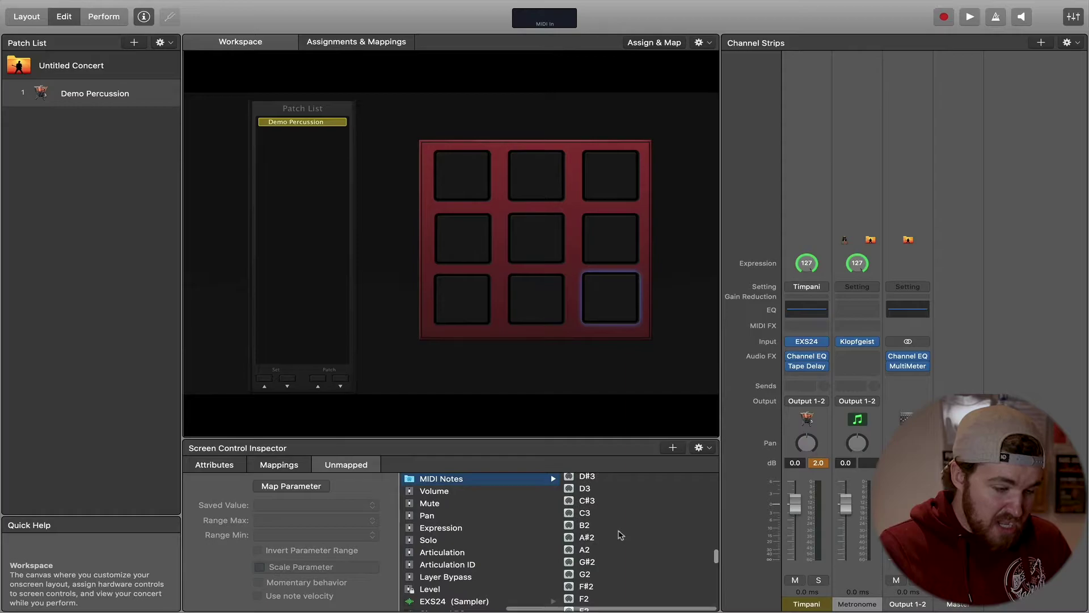
scroll(619, 536, "down", 2)
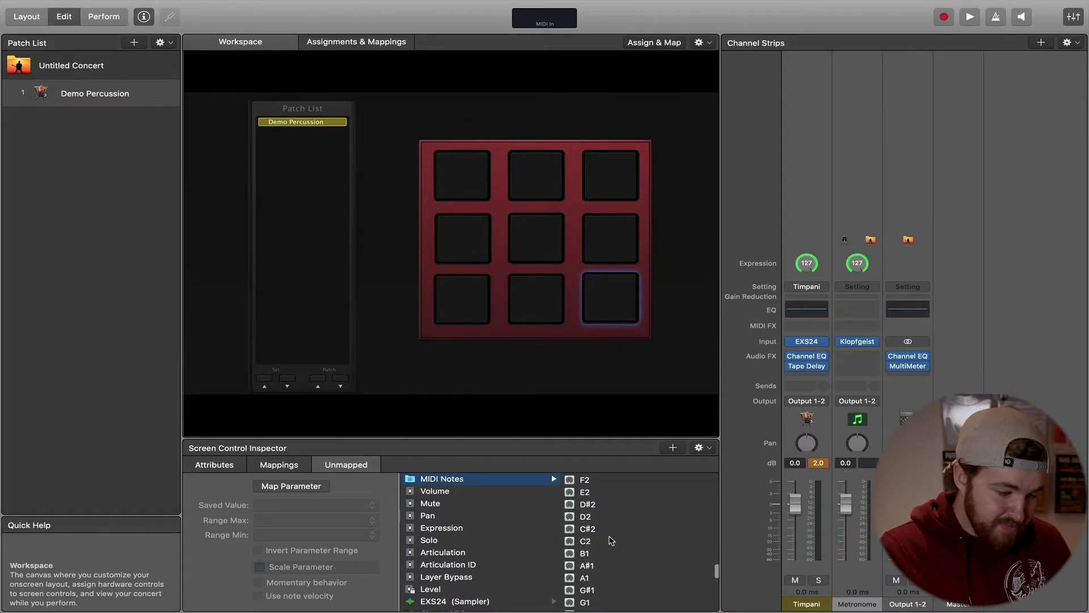
left_click(600, 540)
- Play the three bottom-row drum pads in turn to check their timpani notes
left_click(469, 308)
left_click(530, 304)
left_click(606, 307)
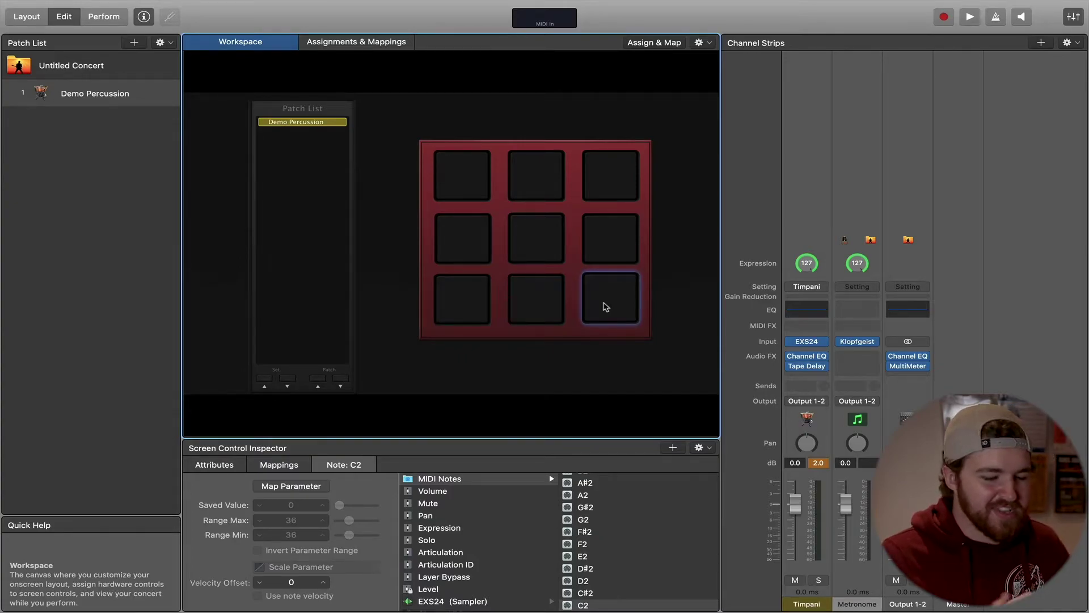
- Add a software instrument channel strip and load the Tubular Bells setting from the Orchestral Percussion library
left_click(1041, 43)
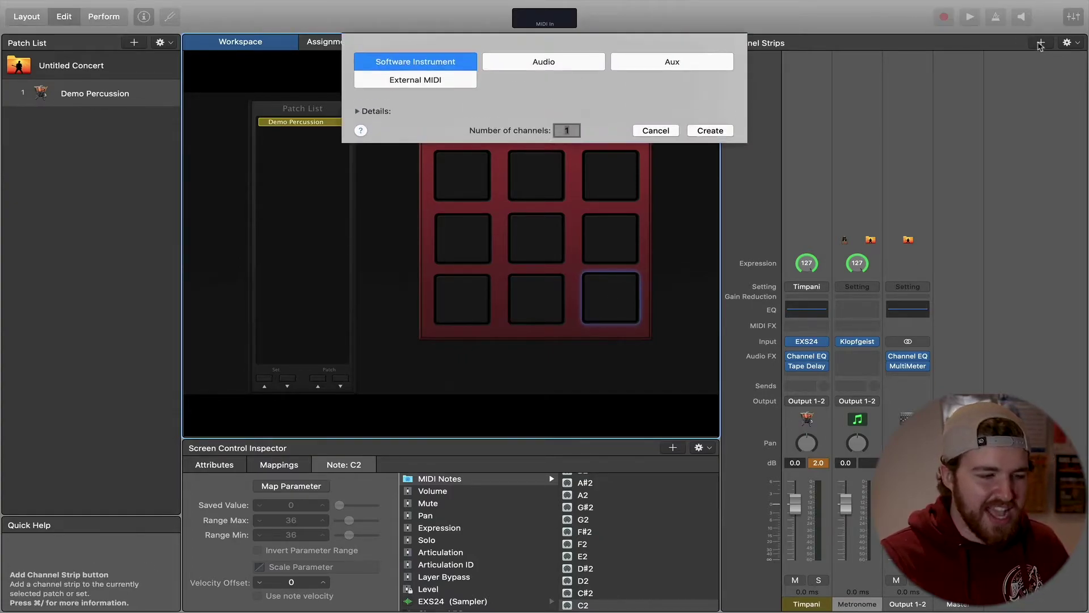
key("Return")
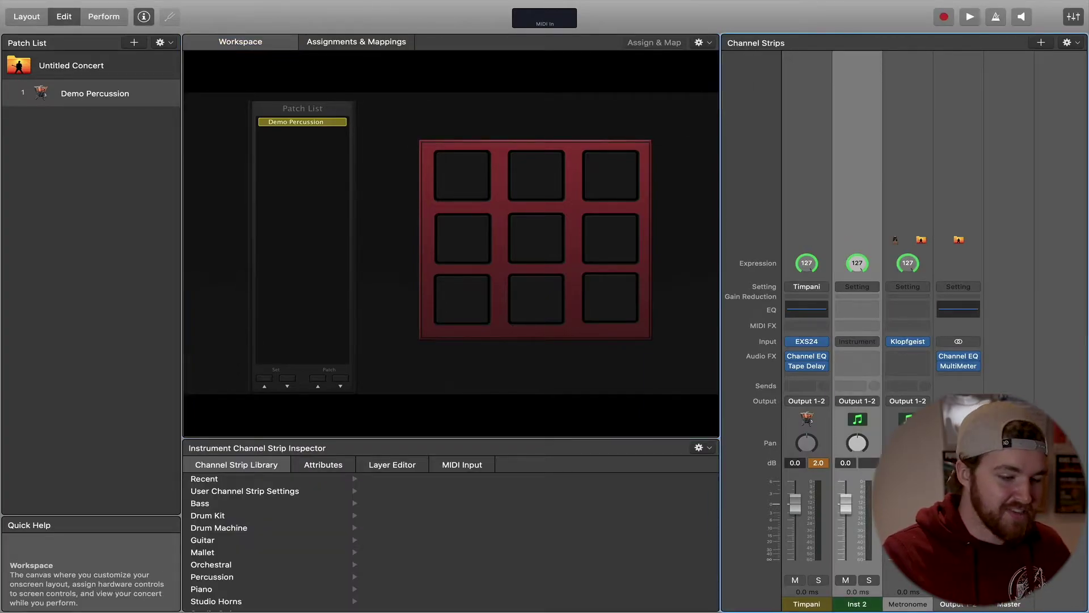
left_click(220, 564)
left_click(400, 528)
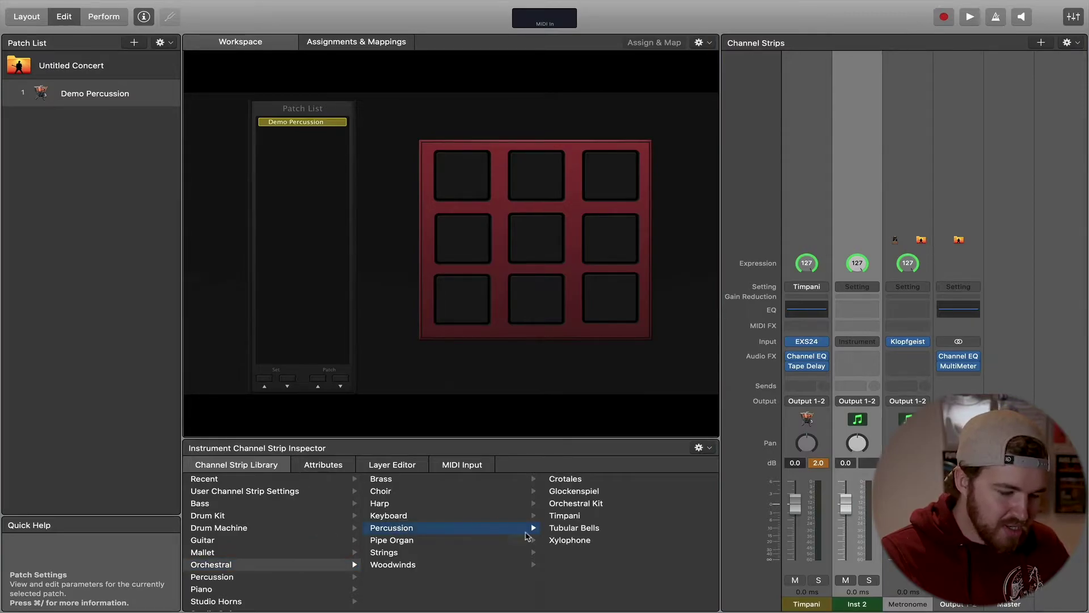
left_click(574, 529)
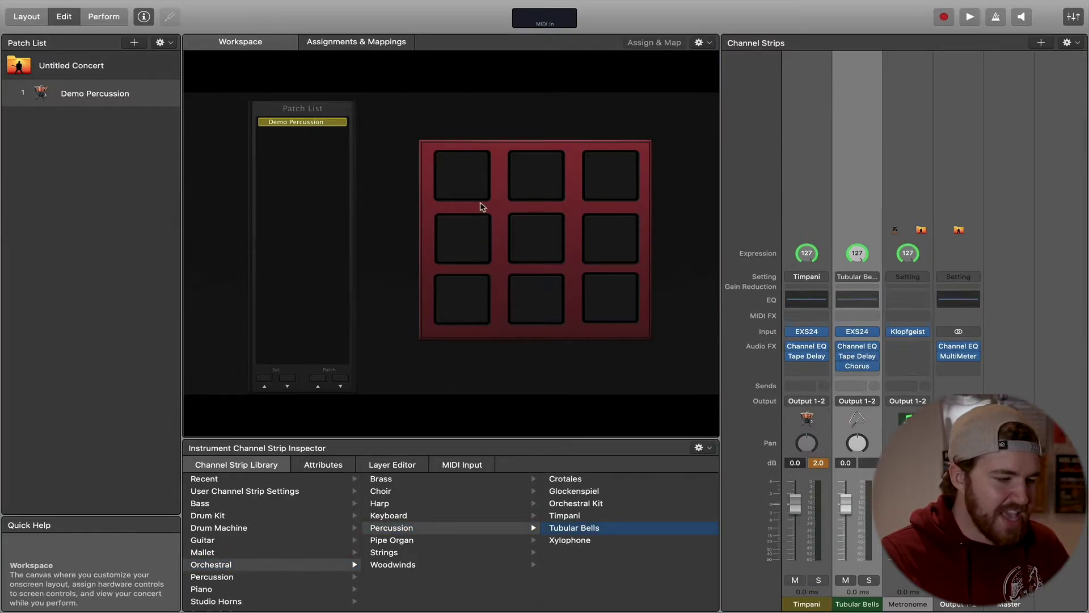
- Show the Tubular Bells MIDI Notes mapping options for the top-left drum pad and bring up the onscreen keyboard
left_click(476, 188)
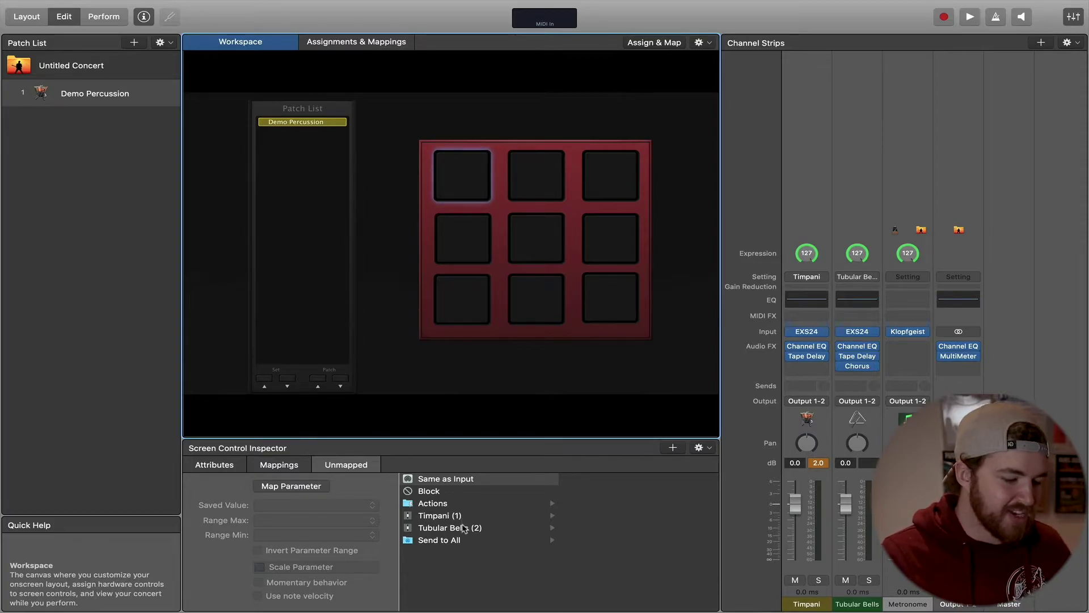
left_click(464, 528)
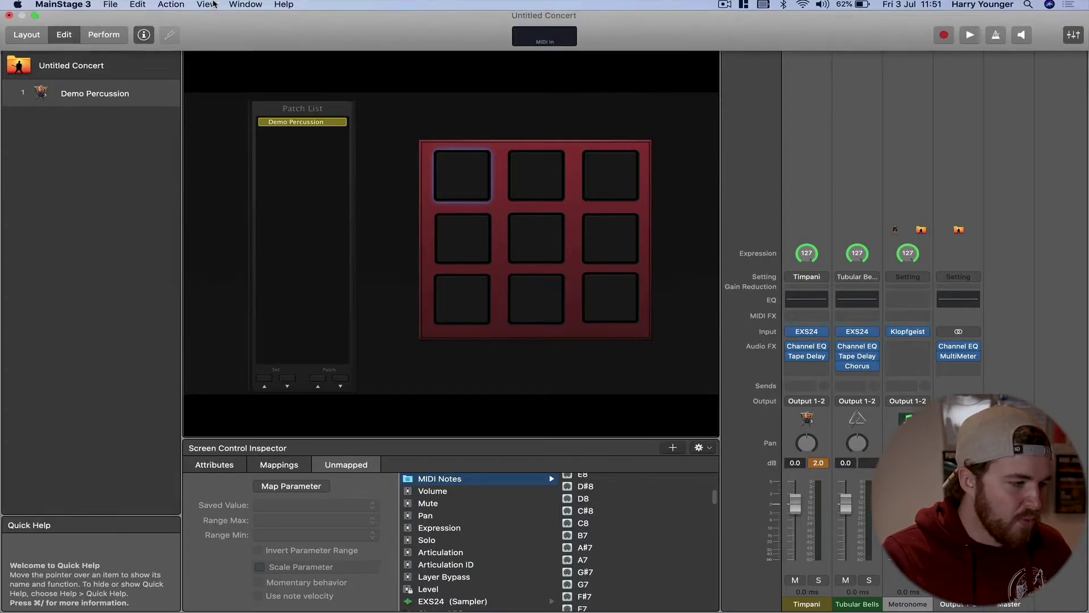
left_click(245, 4)
left_click(262, 91)
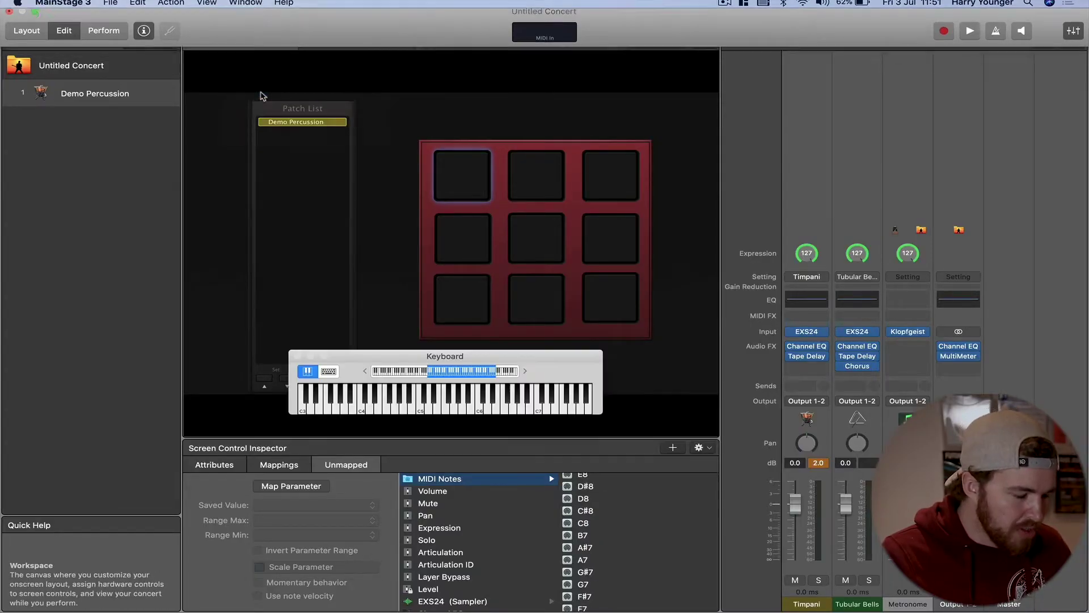
- Play onscreen keyboard notes across the middle octaves, shifting down one octave, to find the tubular bells' range, and close the keyboard
left_click(460, 412)
left_click(448, 411)
key("z")
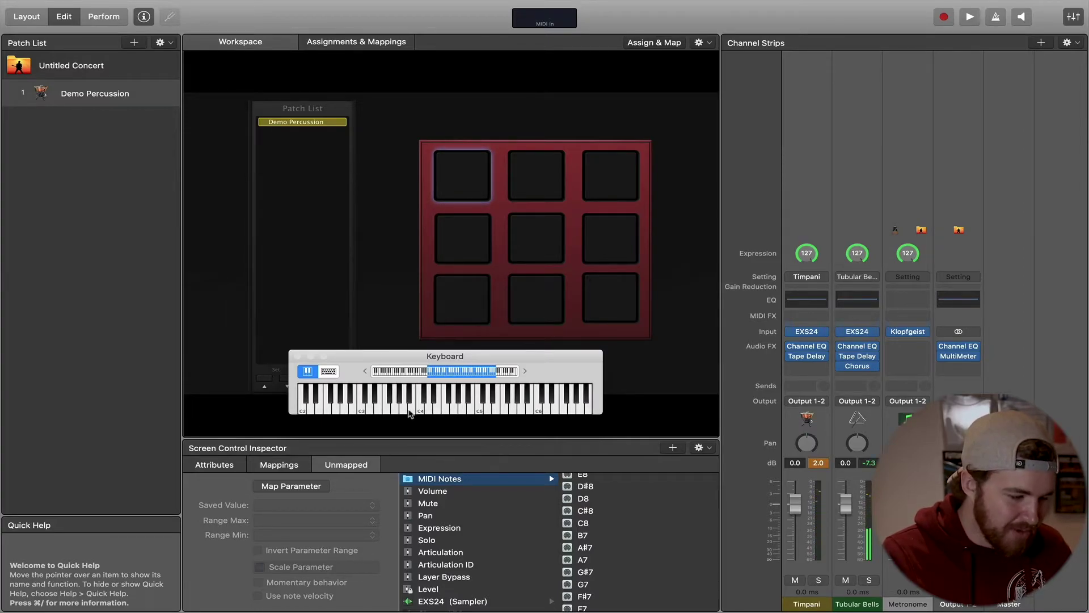
left_click(406, 413)
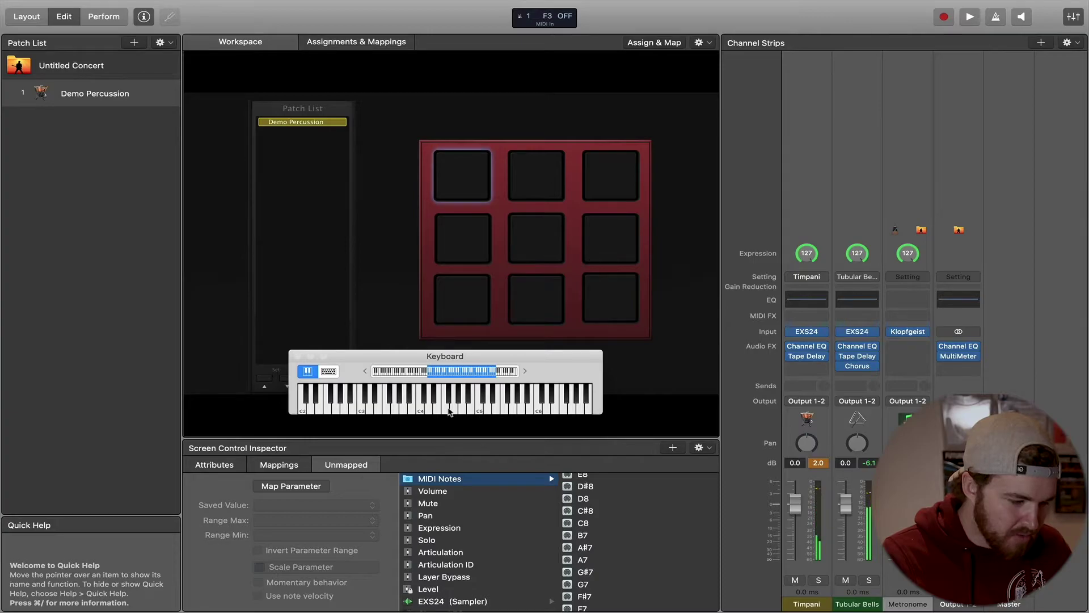
left_click(442, 413)
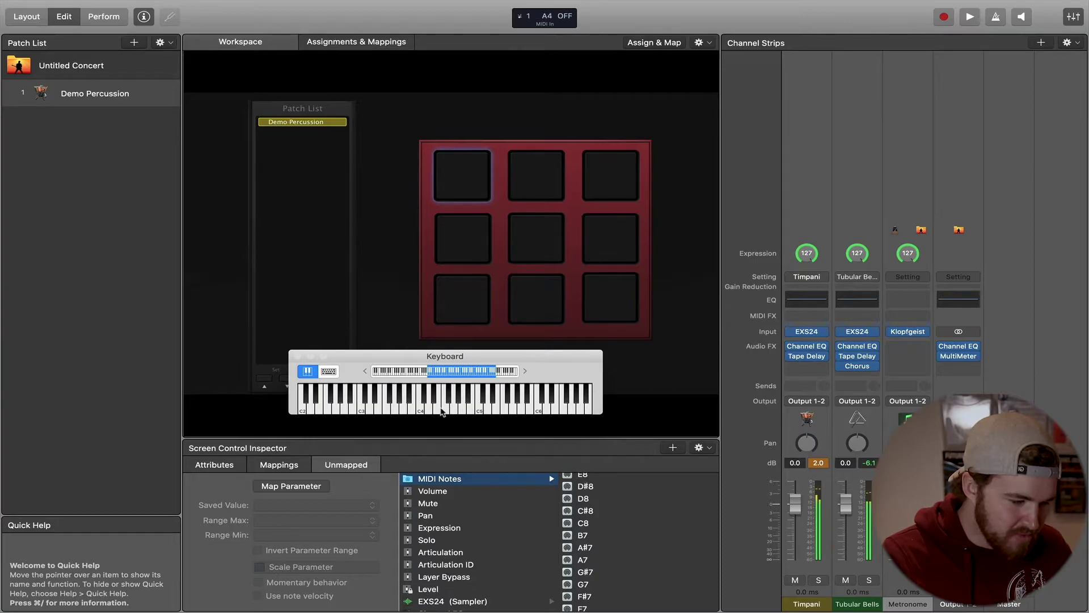
left_click(405, 412)
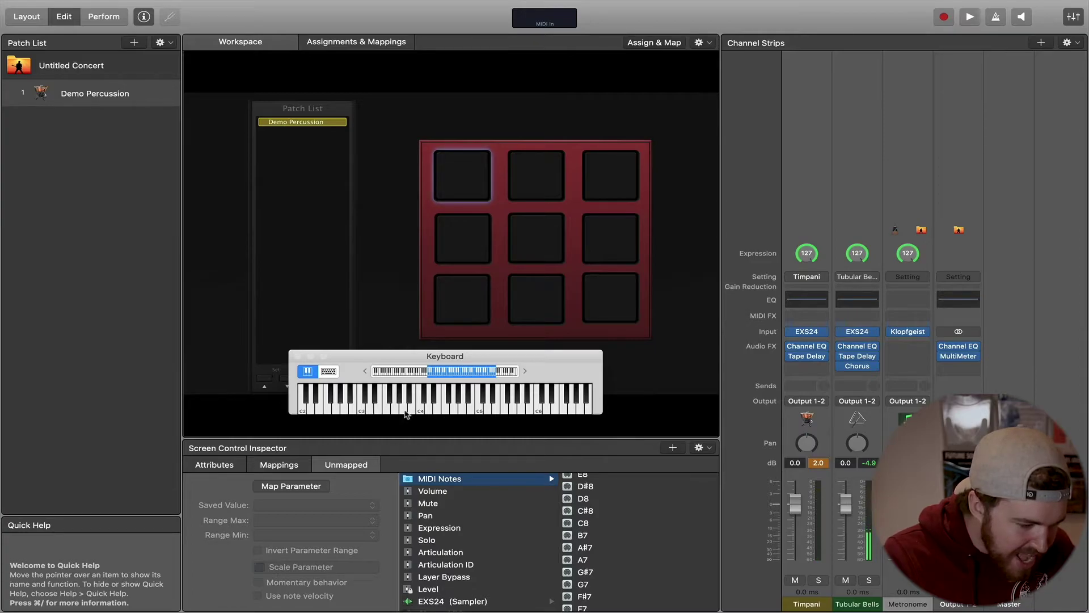
left_click(390, 413)
left_click(297, 356)
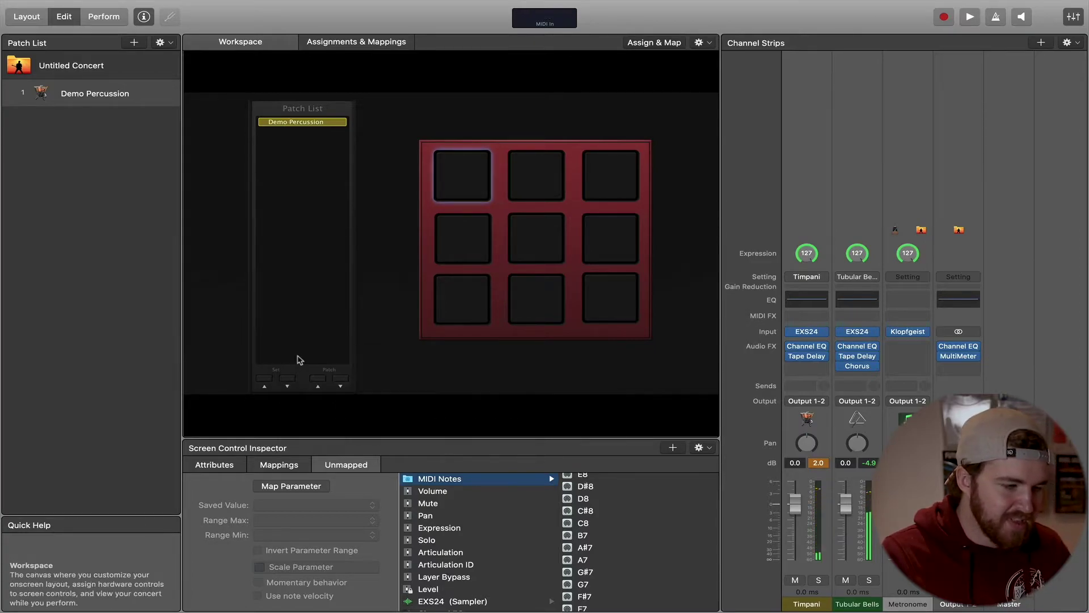
- Locate the octave 3 notes among the Tubular Bells MIDI note options for the top-left drum pad
scroll(612, 568, "down", 5)
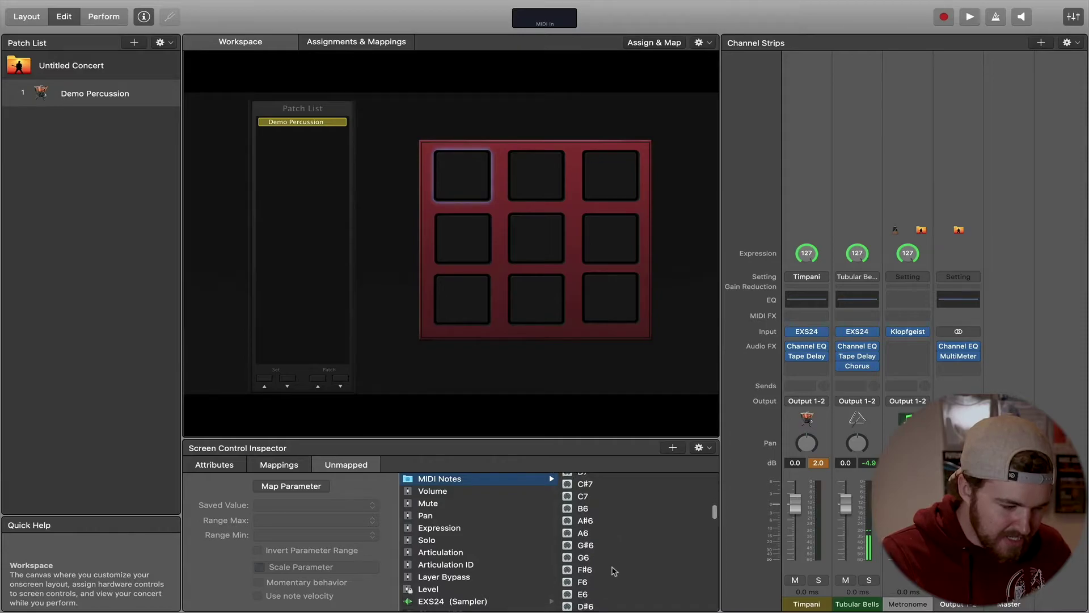
scroll(613, 568, "down", 9)
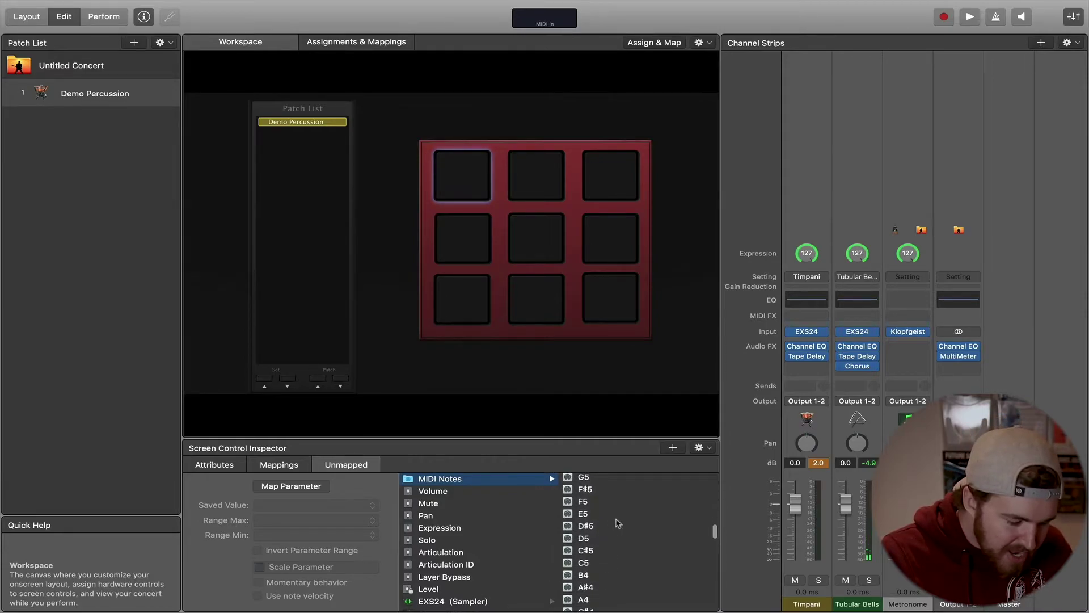
scroll(618, 523, "down", 5)
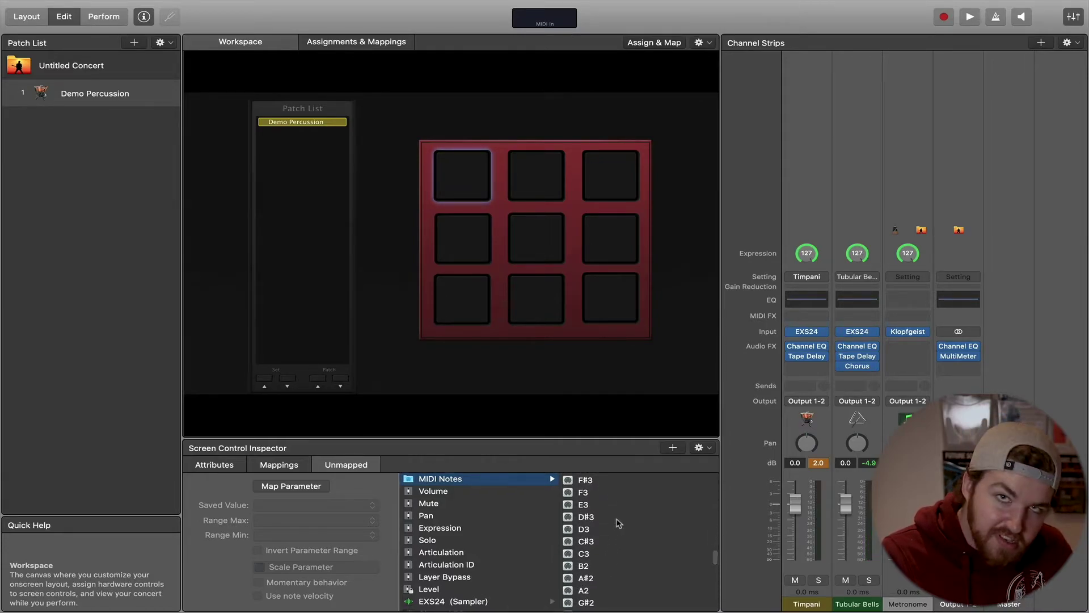
- Map the top-middle drum pad to MIDI note F3 of the Tubular Bells channel strip
left_click(525, 175)
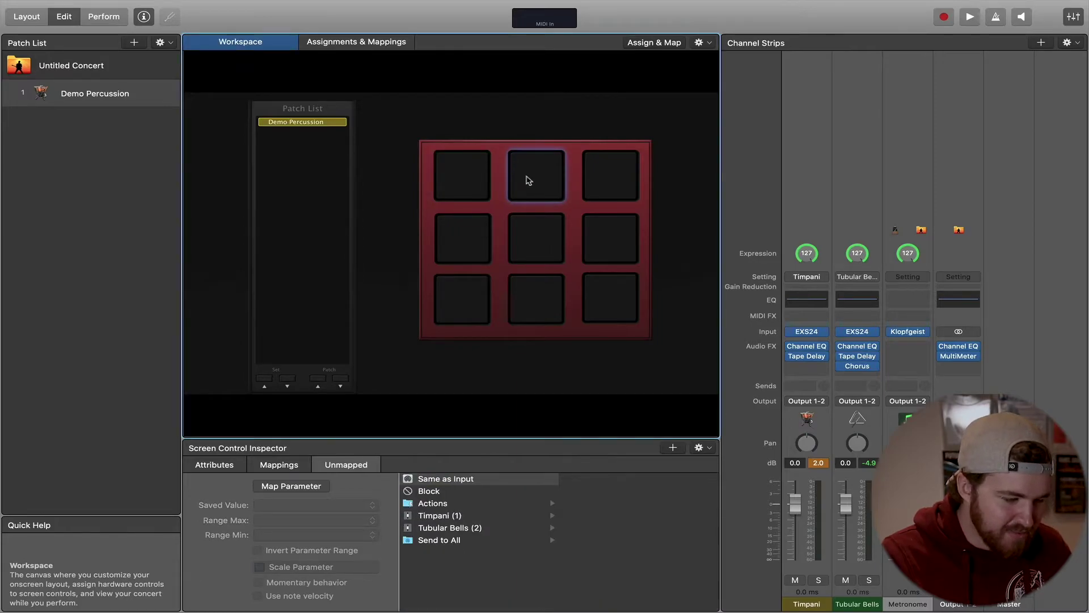
left_click(452, 529)
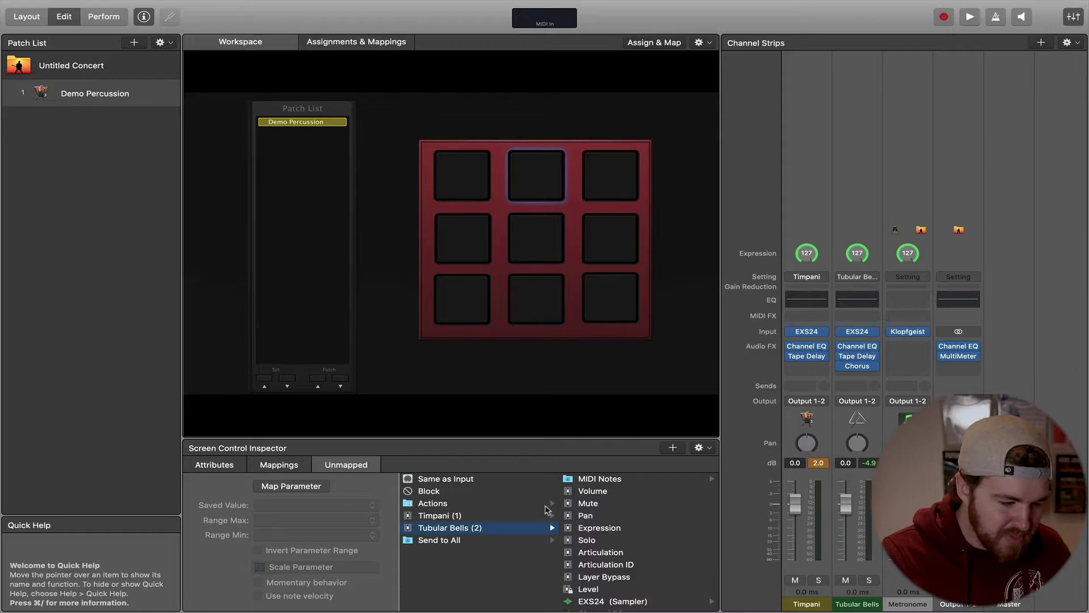
left_click(588, 480)
scroll(593, 568, "down", 8)
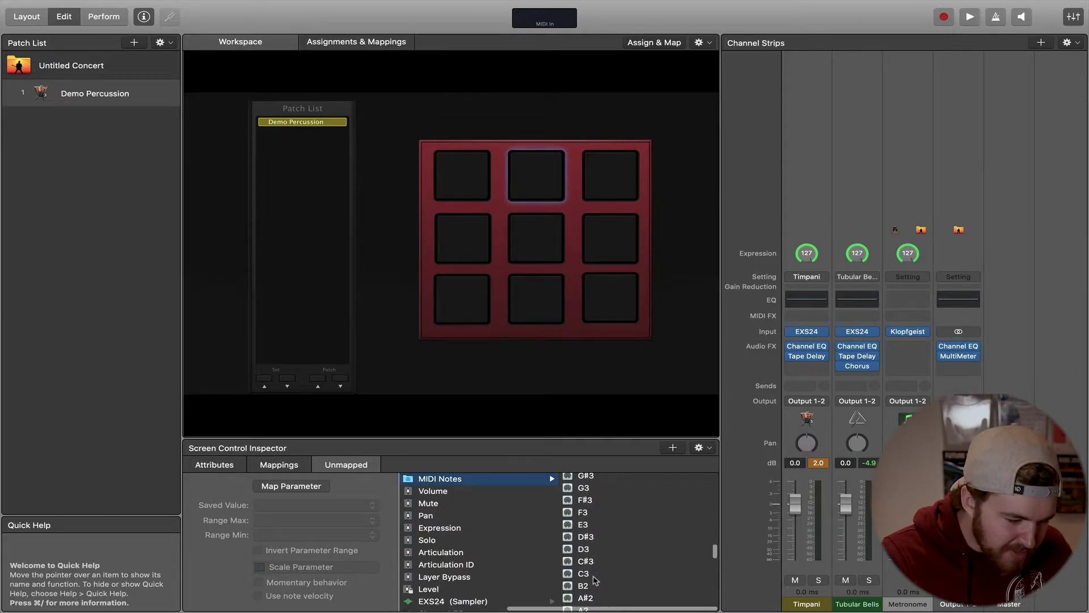
left_click(587, 525)
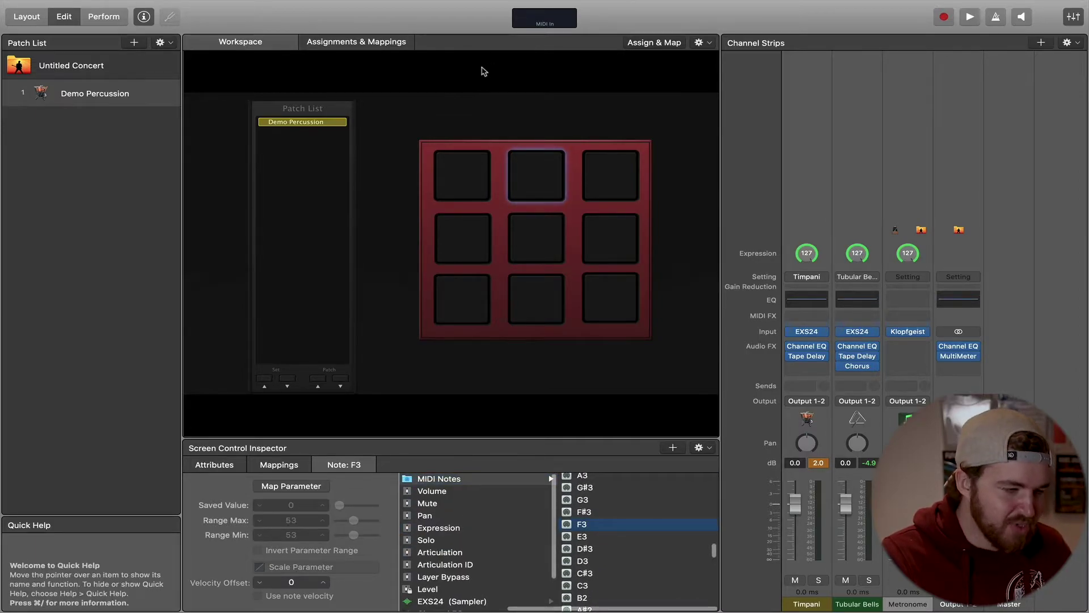
left_click(462, 160)
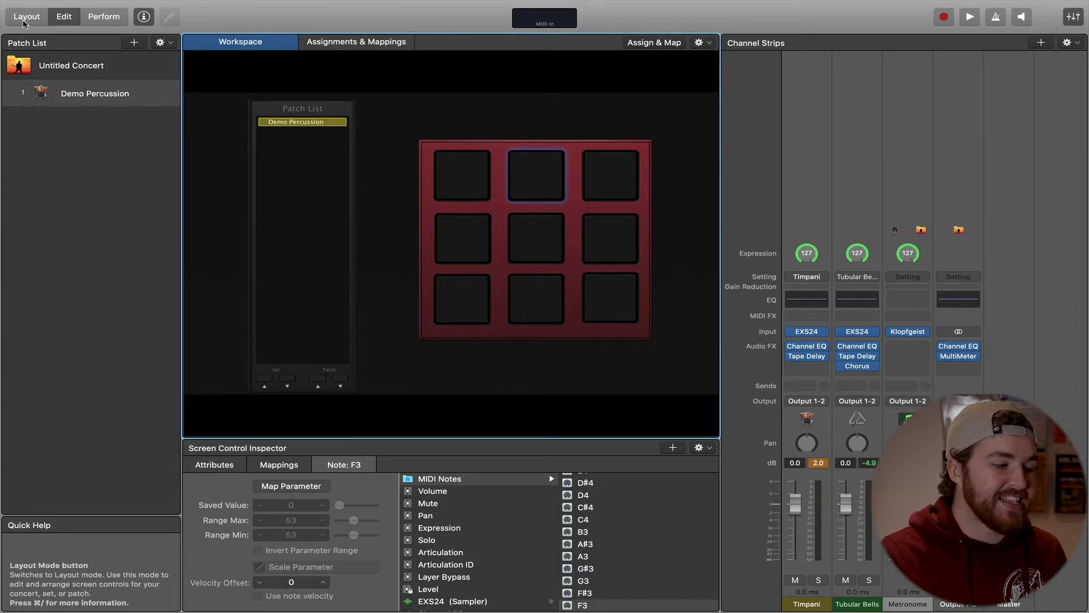
- Examine in Layout mode the hardware input settings of the bottom-left drum pad and the patch list's set and patch buttons
left_click(25, 19)
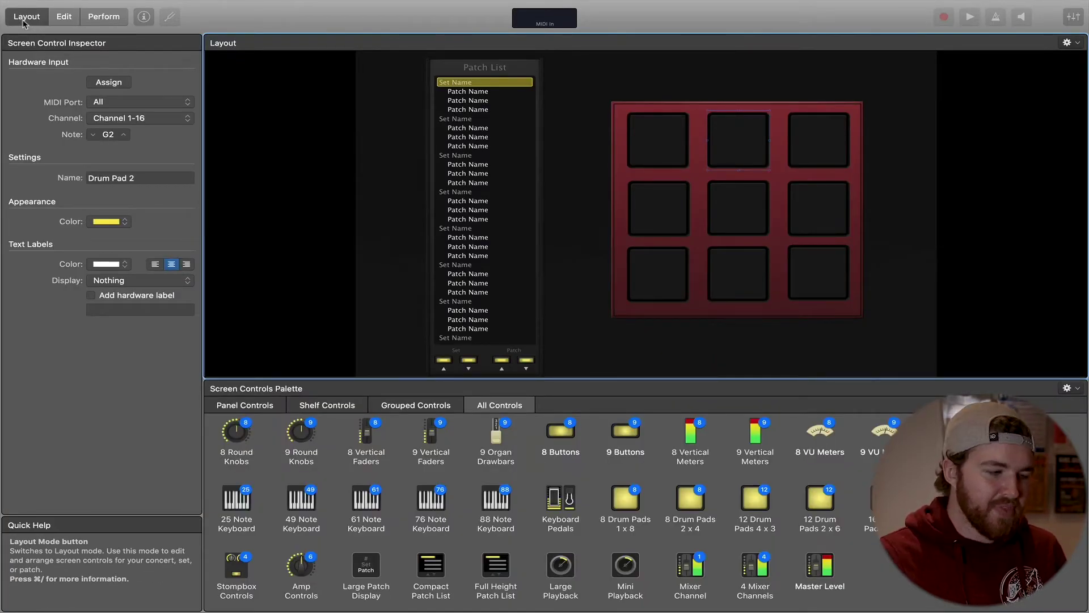
left_click(655, 256)
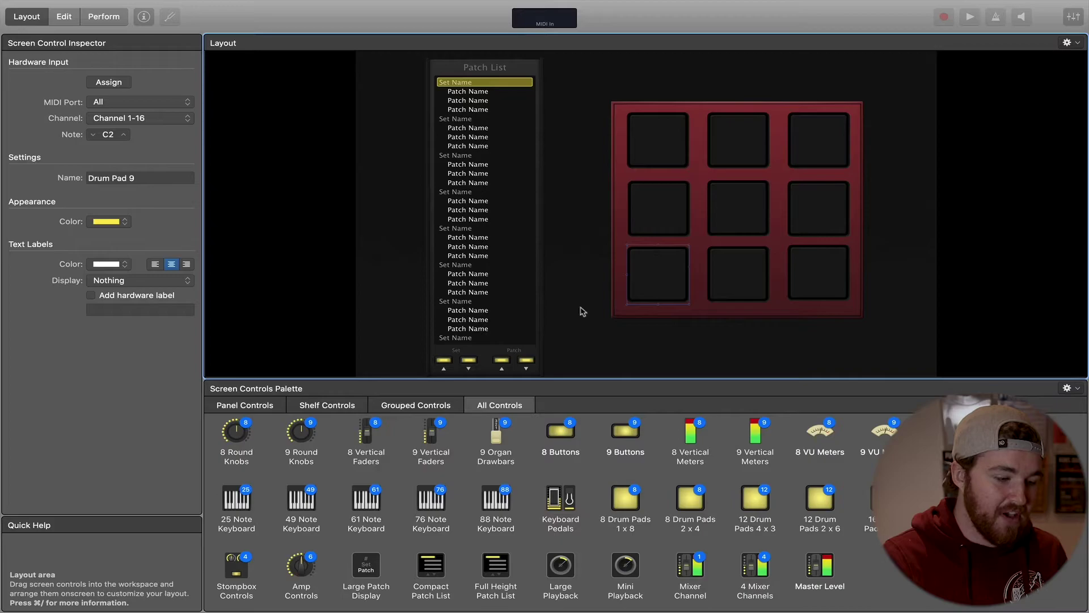
left_click(444, 364)
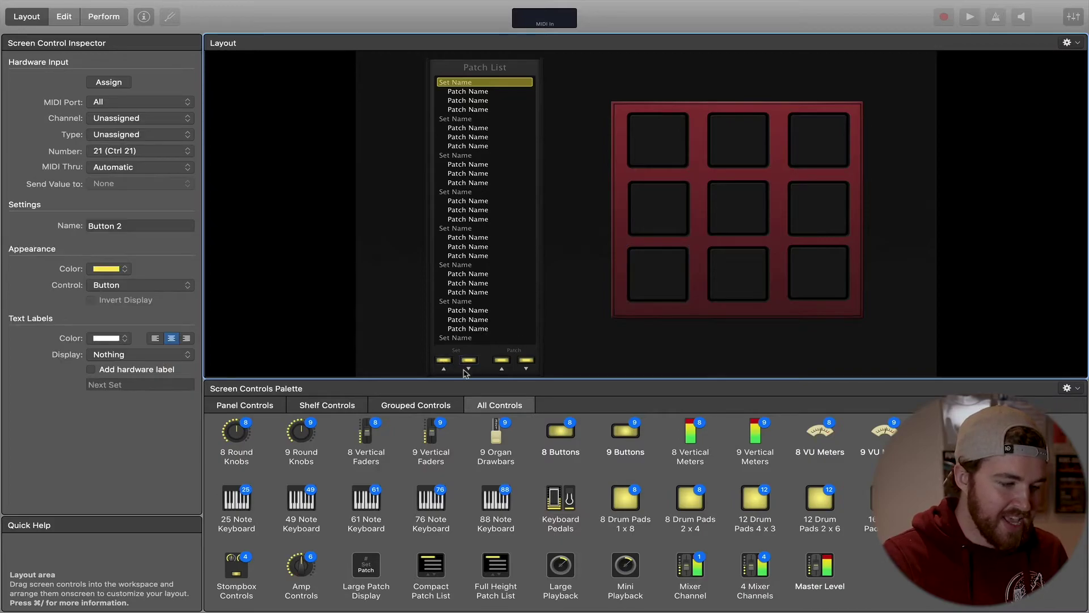
left_click(465, 370)
left_click(514, 367)
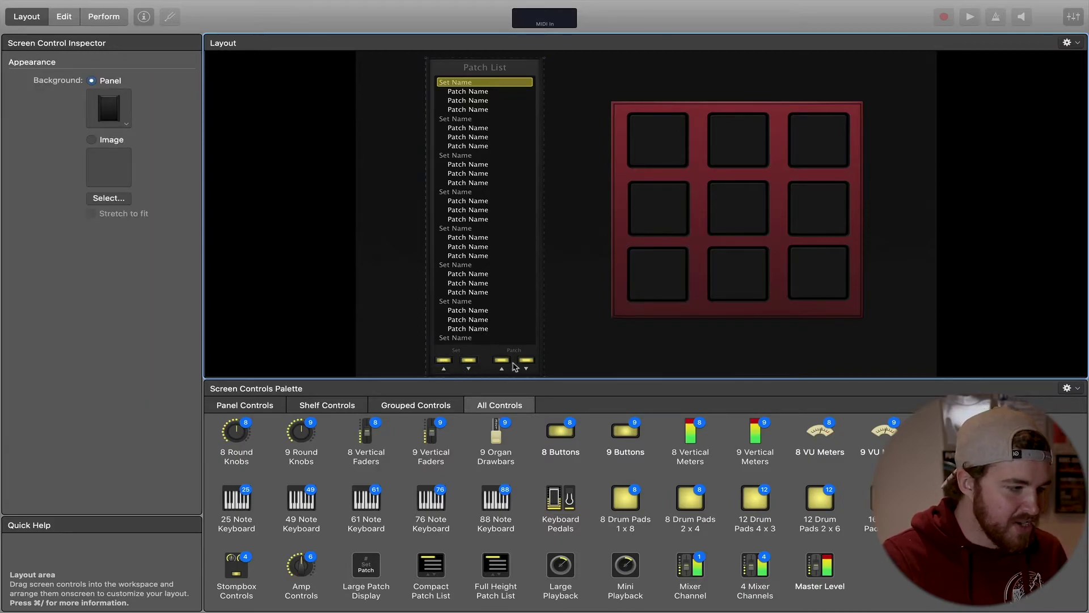
left_click(501, 360)
left_click(468, 361)
left_click(445, 360)
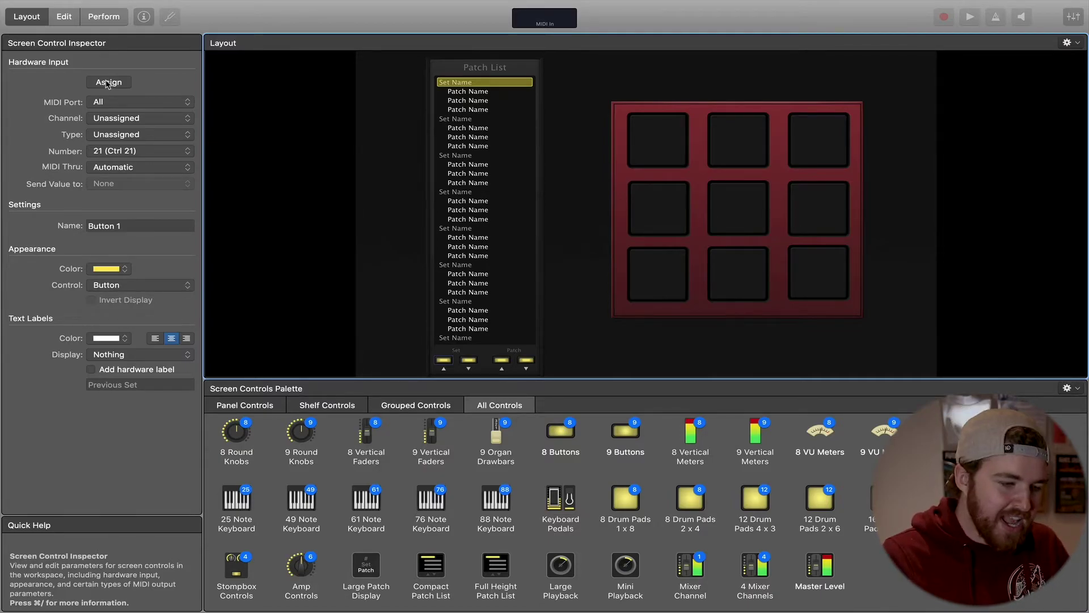
- Assign the bottom-left drum pad to the SPD-SX on channel 10, note G#3, using hardware learn, and test it in Edit mode
left_click(656, 284)
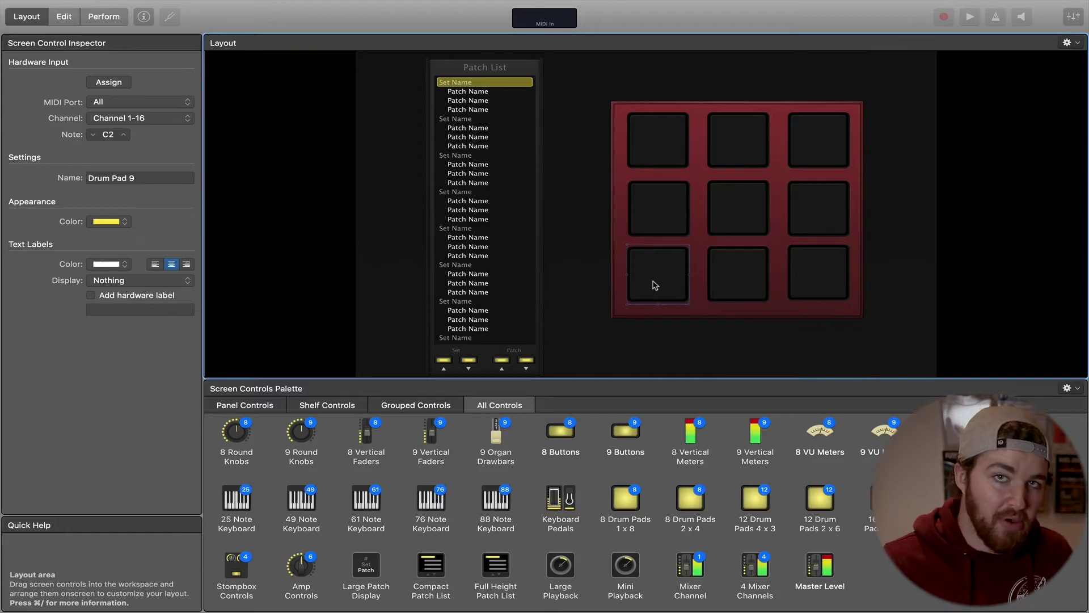
left_click(125, 83)
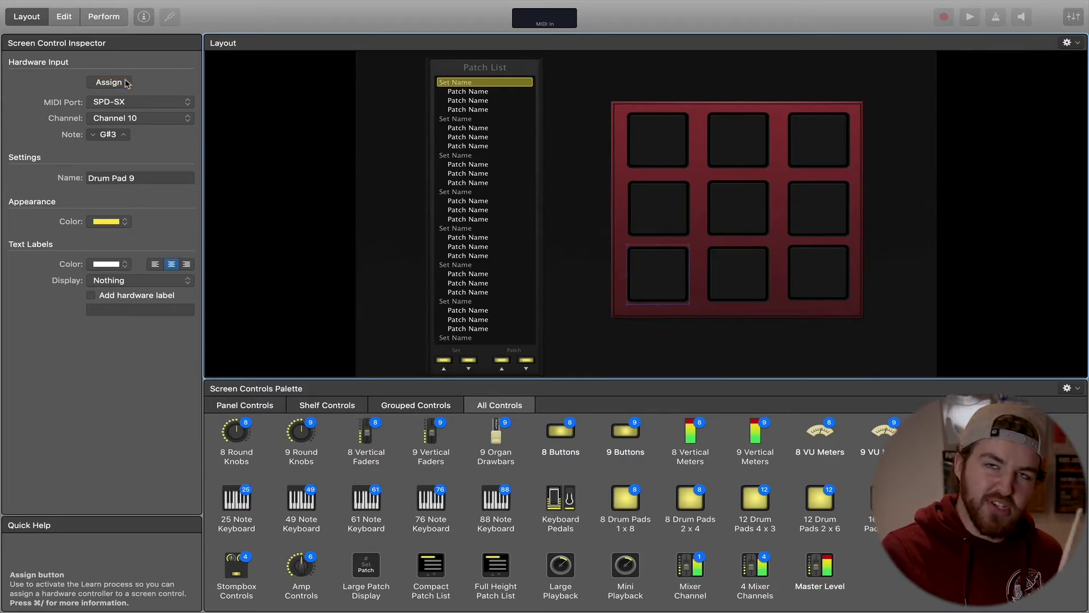
left_click(64, 15)
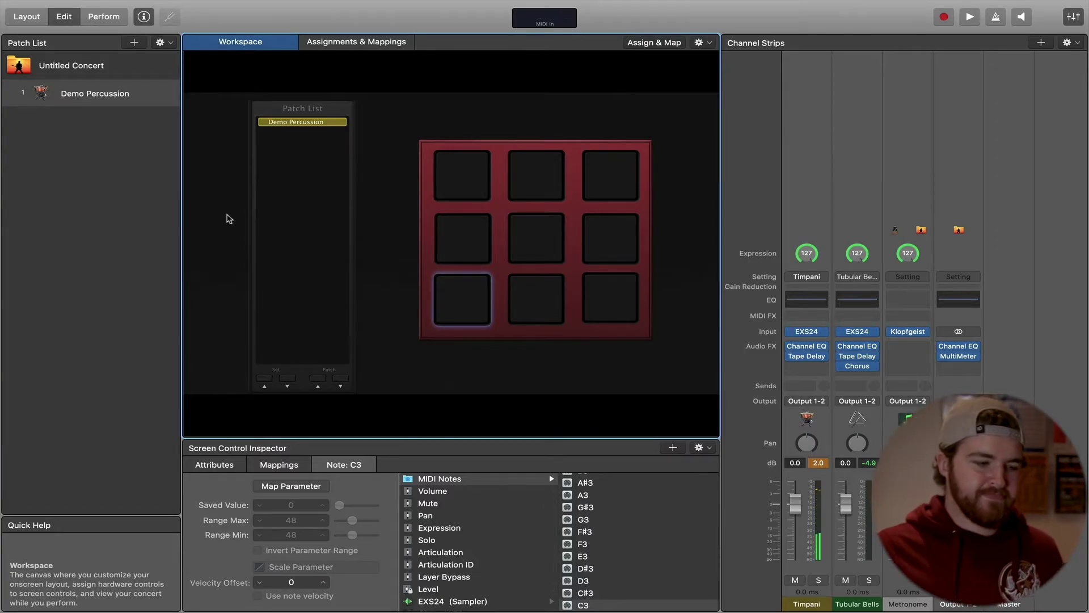
- Assign the bottom-middle drum pad to the SPD-SX on channel 10, note D#2, in Layout mode with hardware learn
left_click(27, 16)
left_click(732, 273)
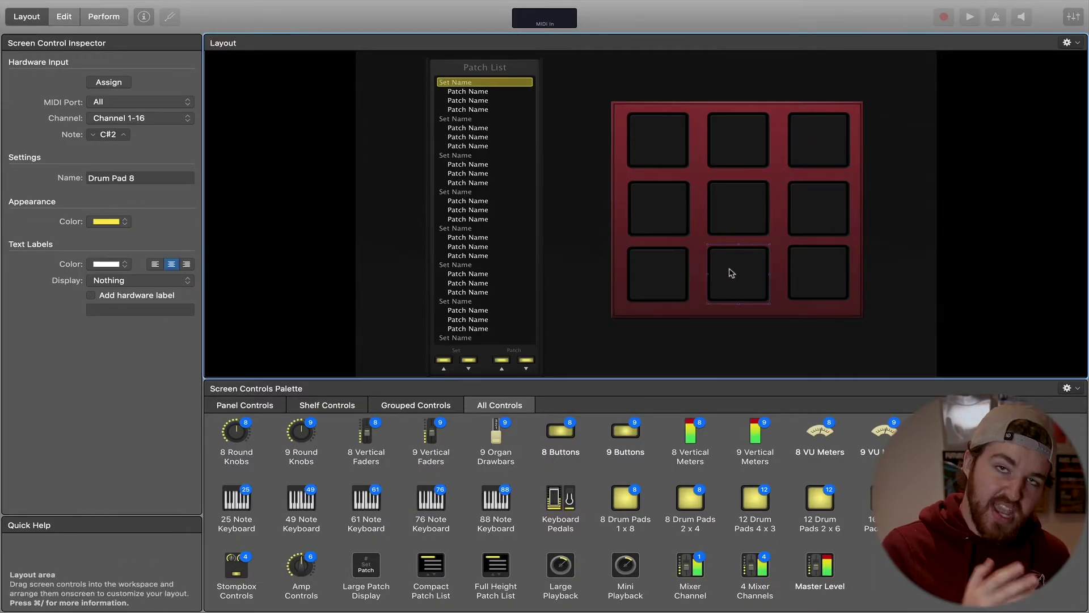
left_click(126, 83)
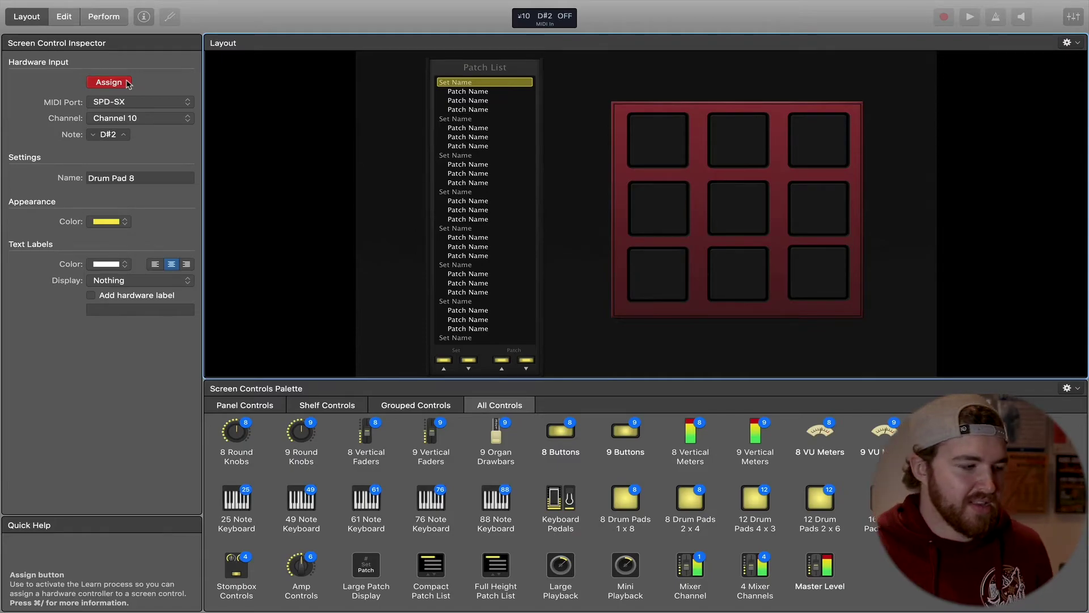
- Assign more pads to the SPD-SX, from the bottom-right pad through the top-middle one on channel 10, note E3, and return to Edit mode
left_click(811, 283)
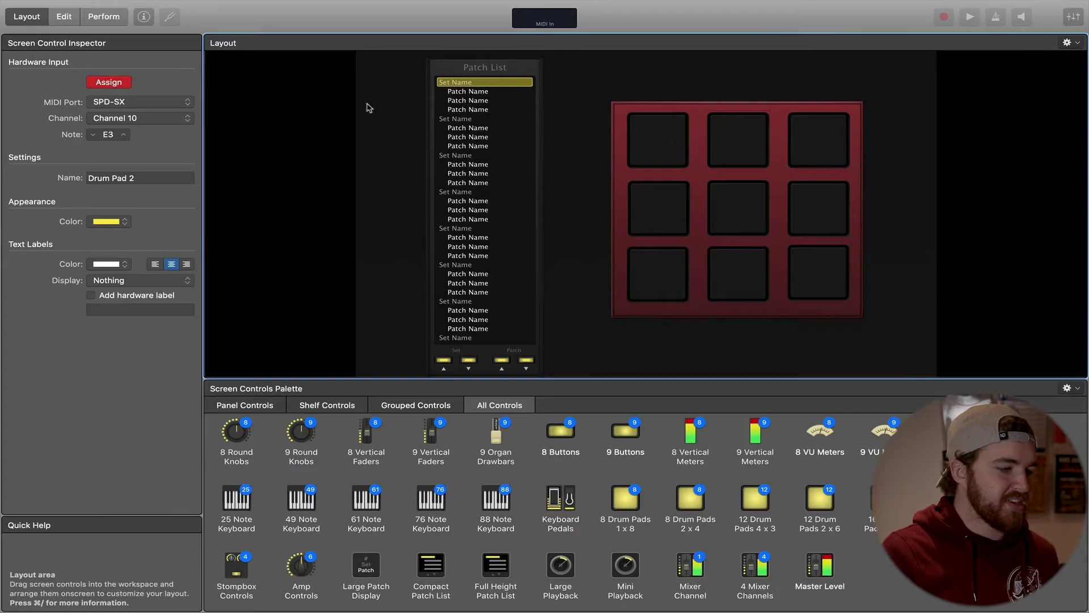
left_click(110, 84)
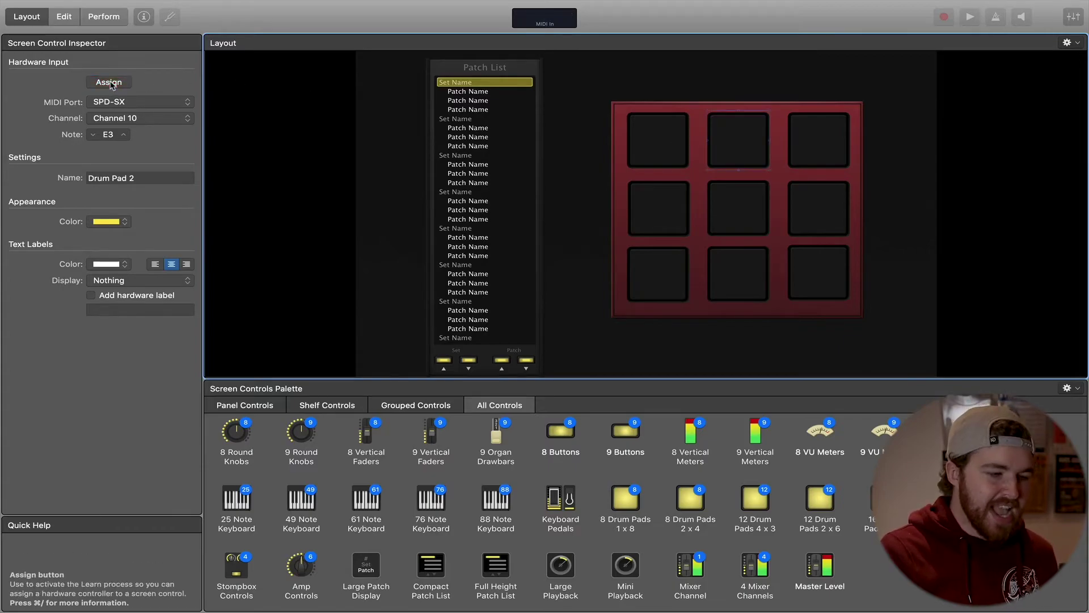
left_click(64, 17)
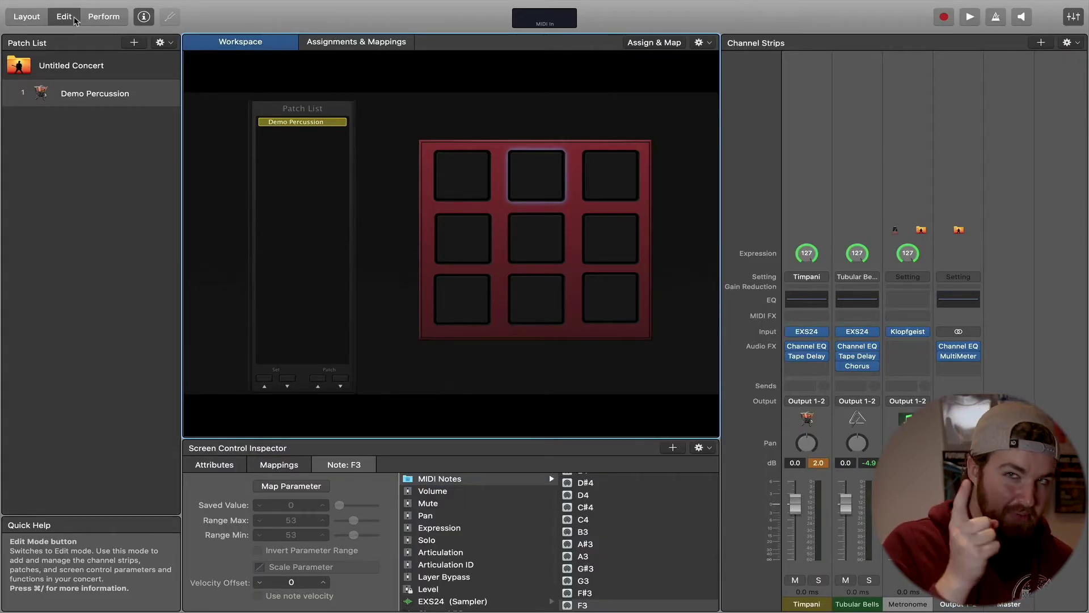